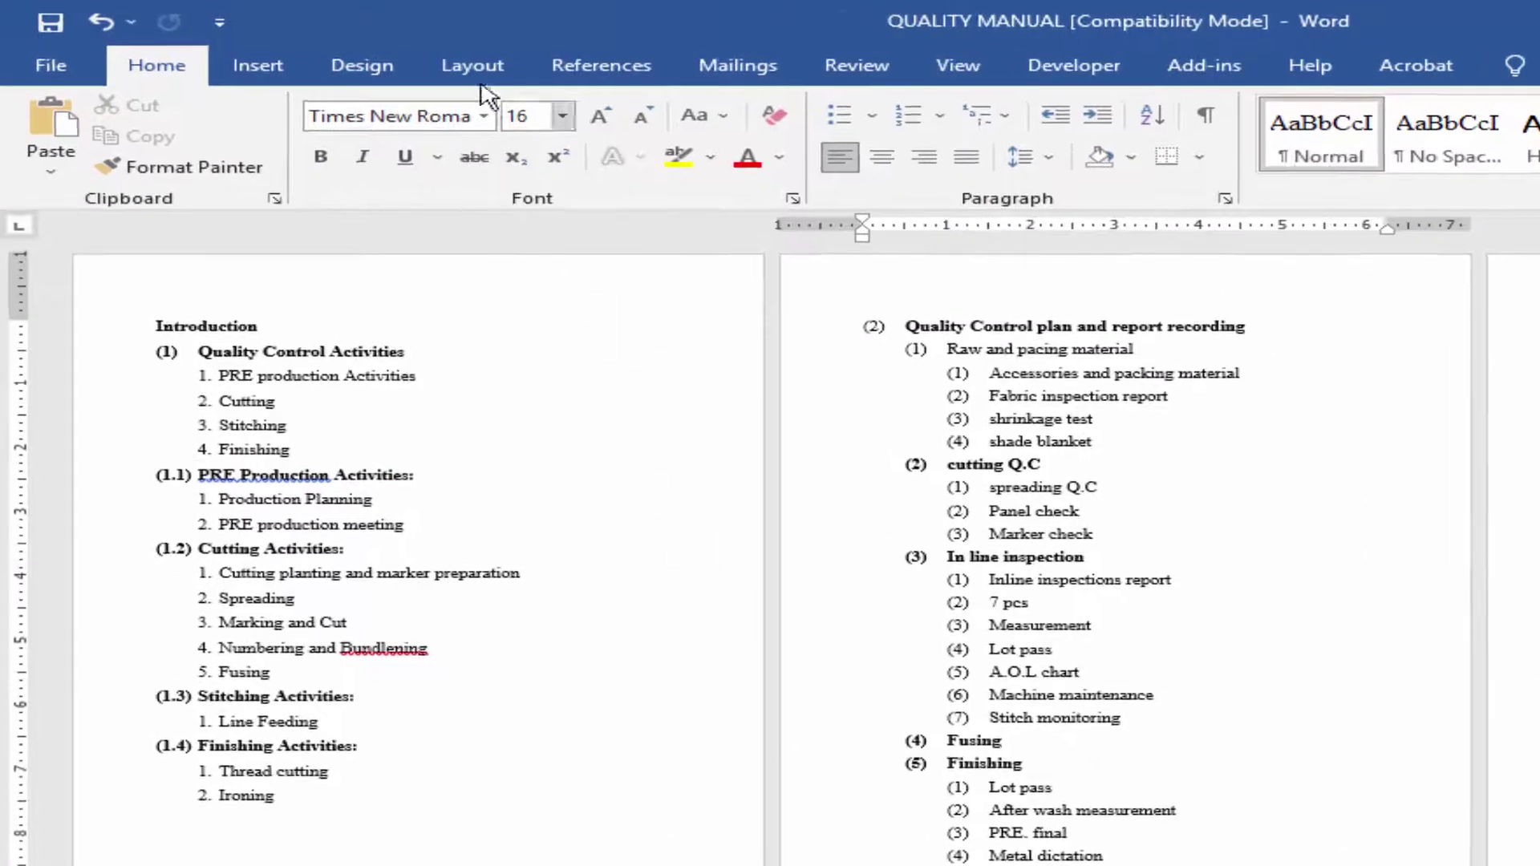
Step: Insert a next-page section break before the Production paling page
left_click(465, 70)
left_click(493, 106)
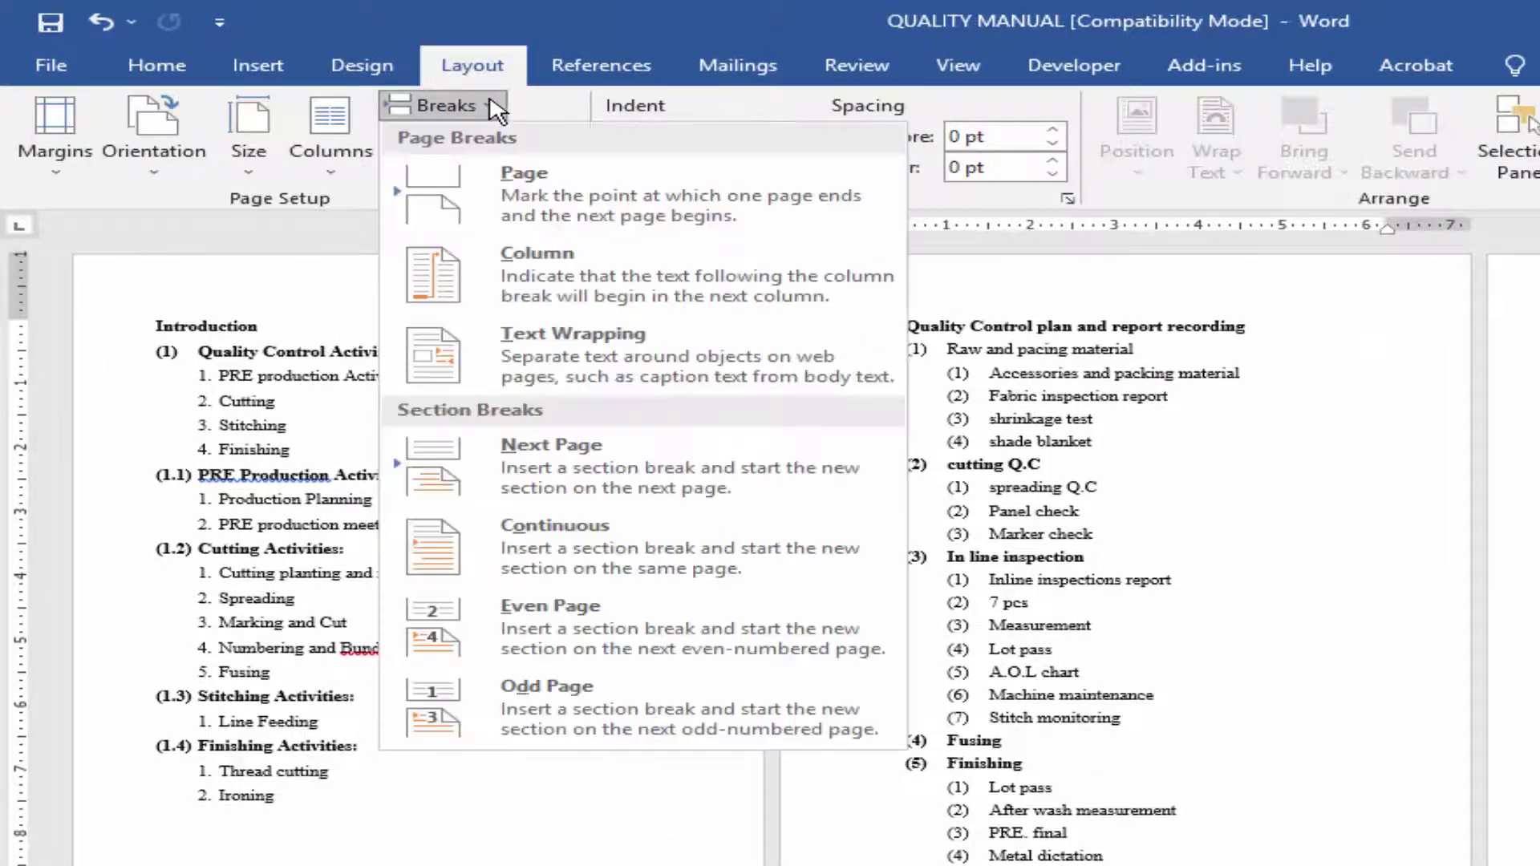
left_click(657, 477)
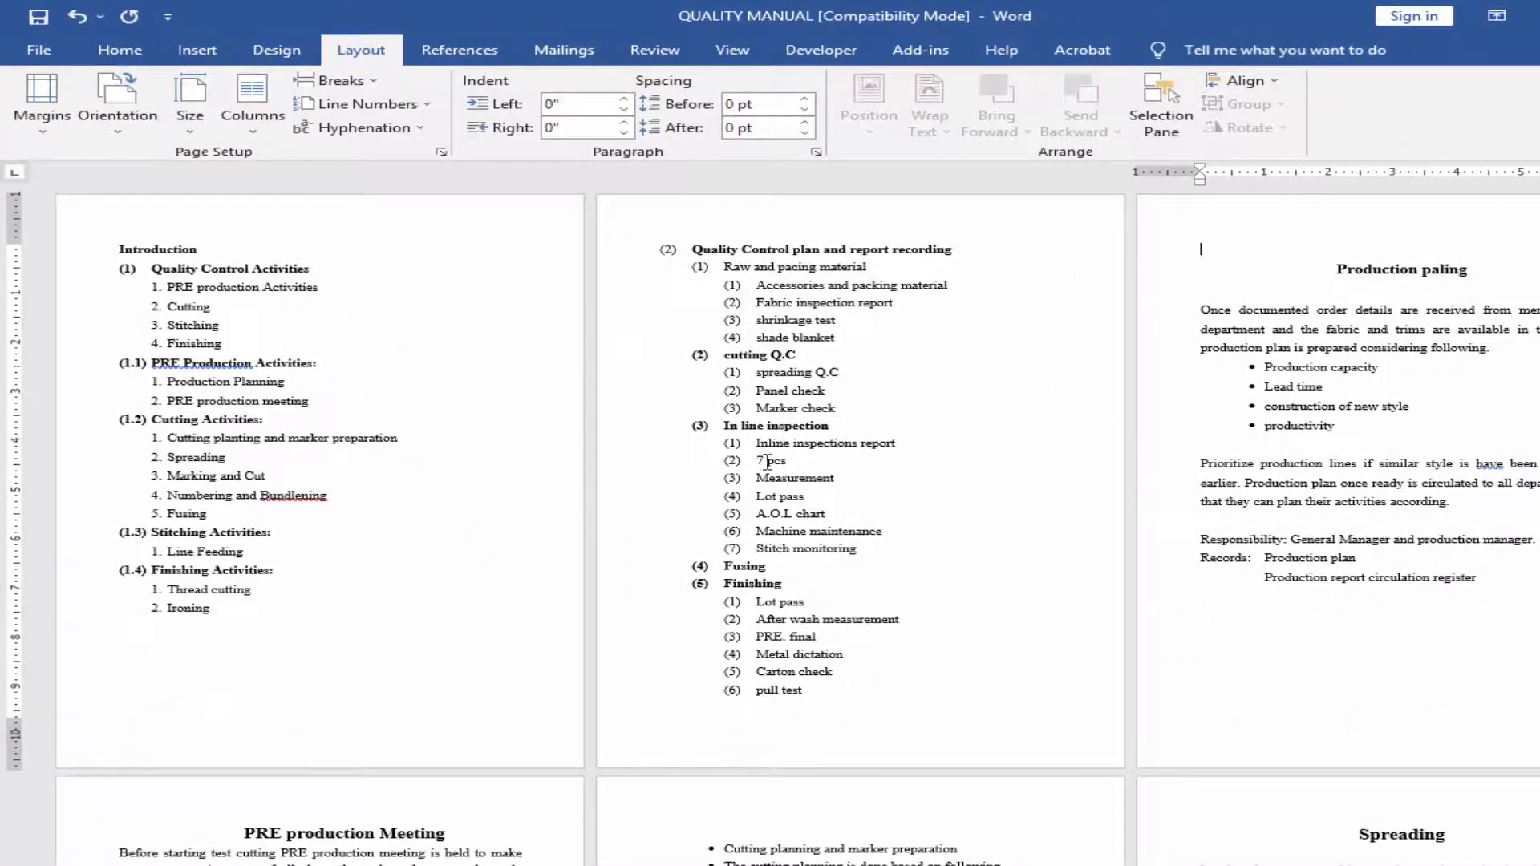
left_click(196, 49)
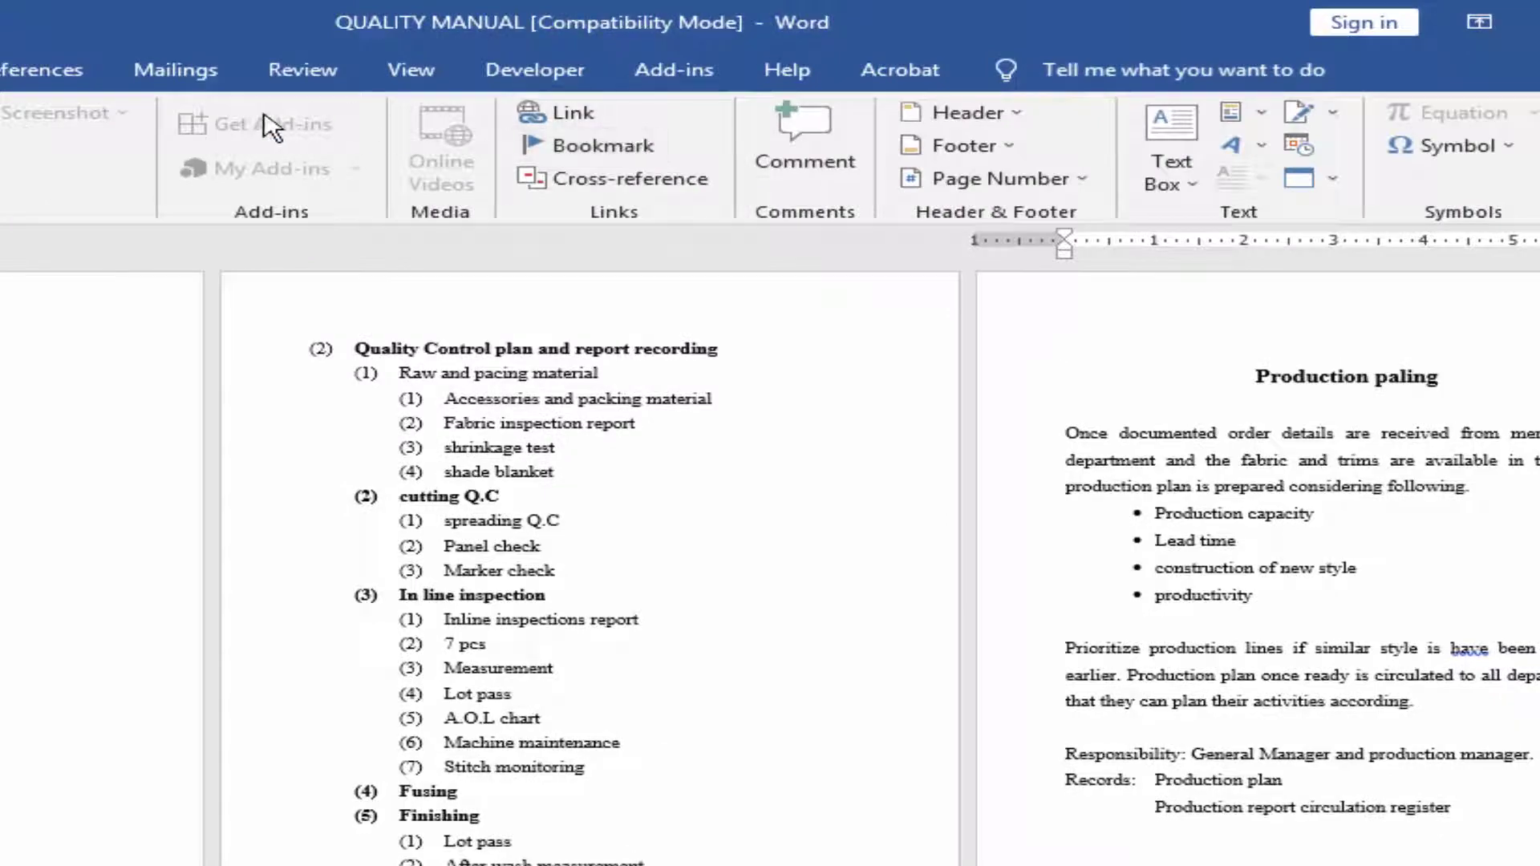
Step: Add Accent Bar 1 page numbers at the bottom of the pages
left_click(1099, 180)
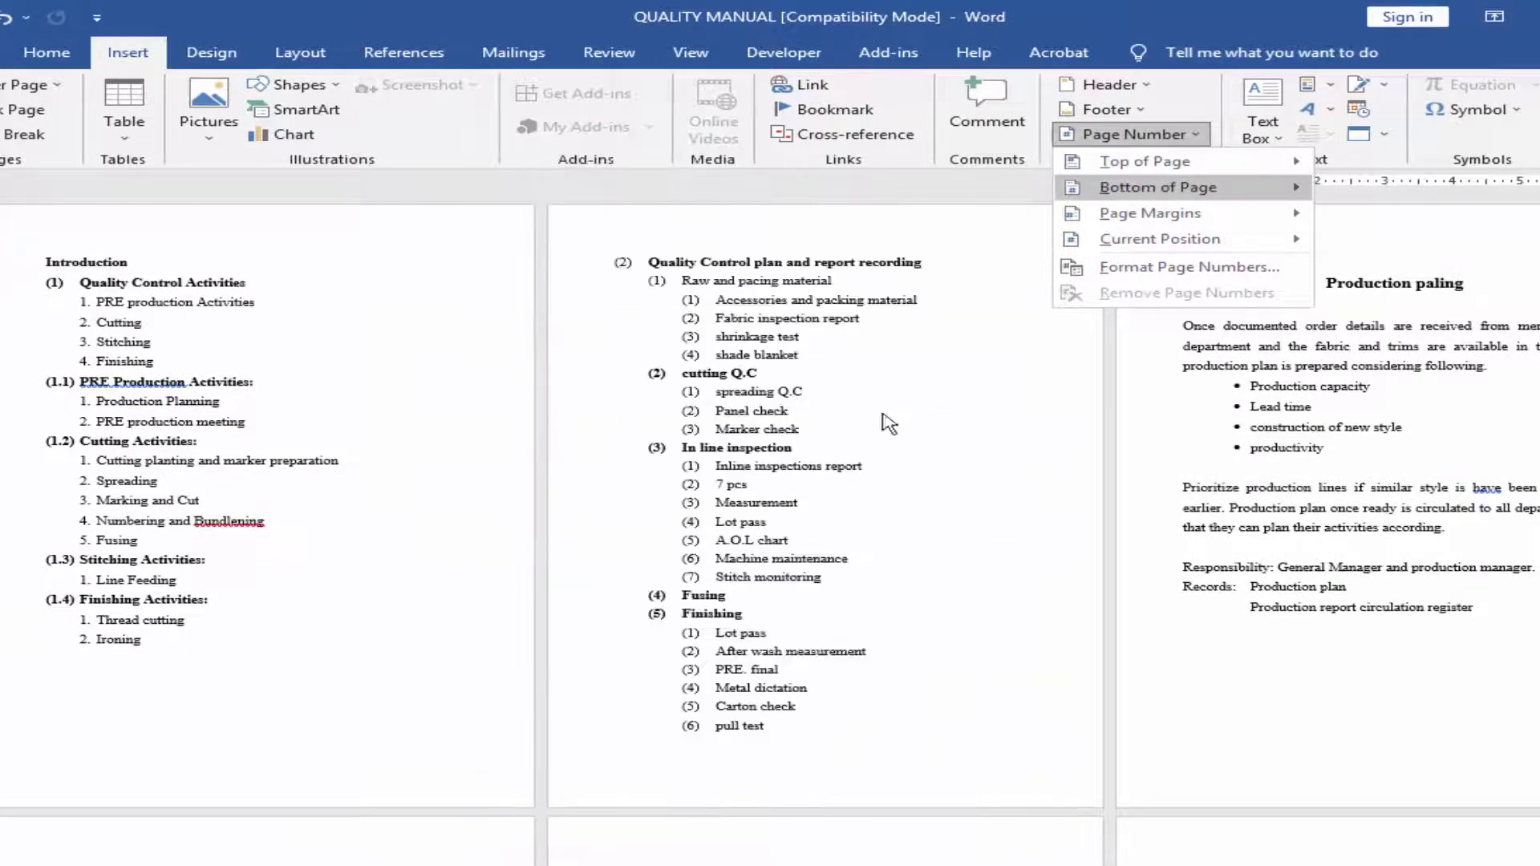
mouse_move(1177, 191)
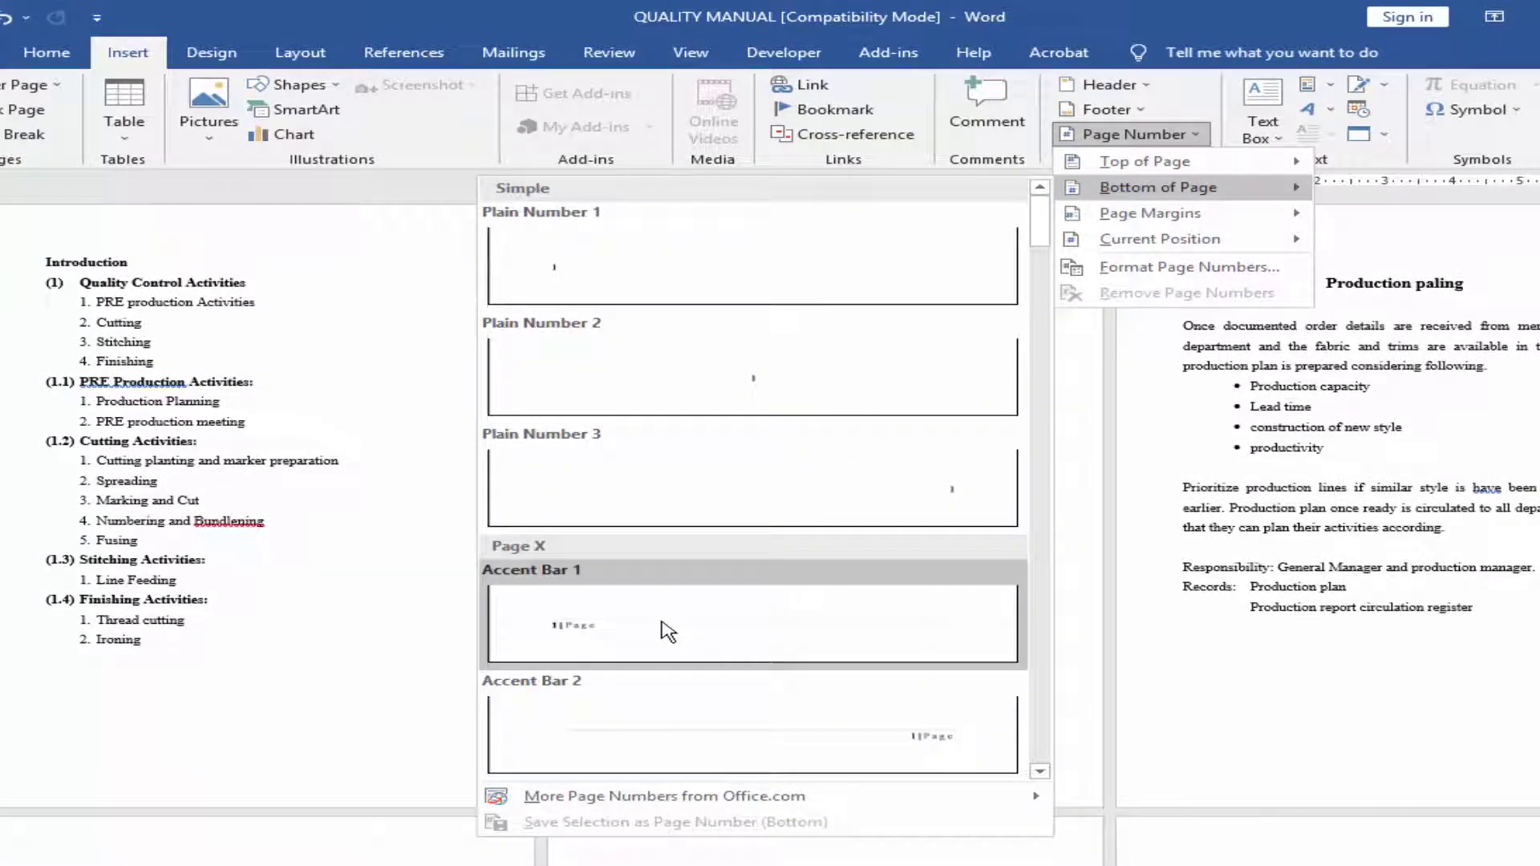
left_click(626, 619)
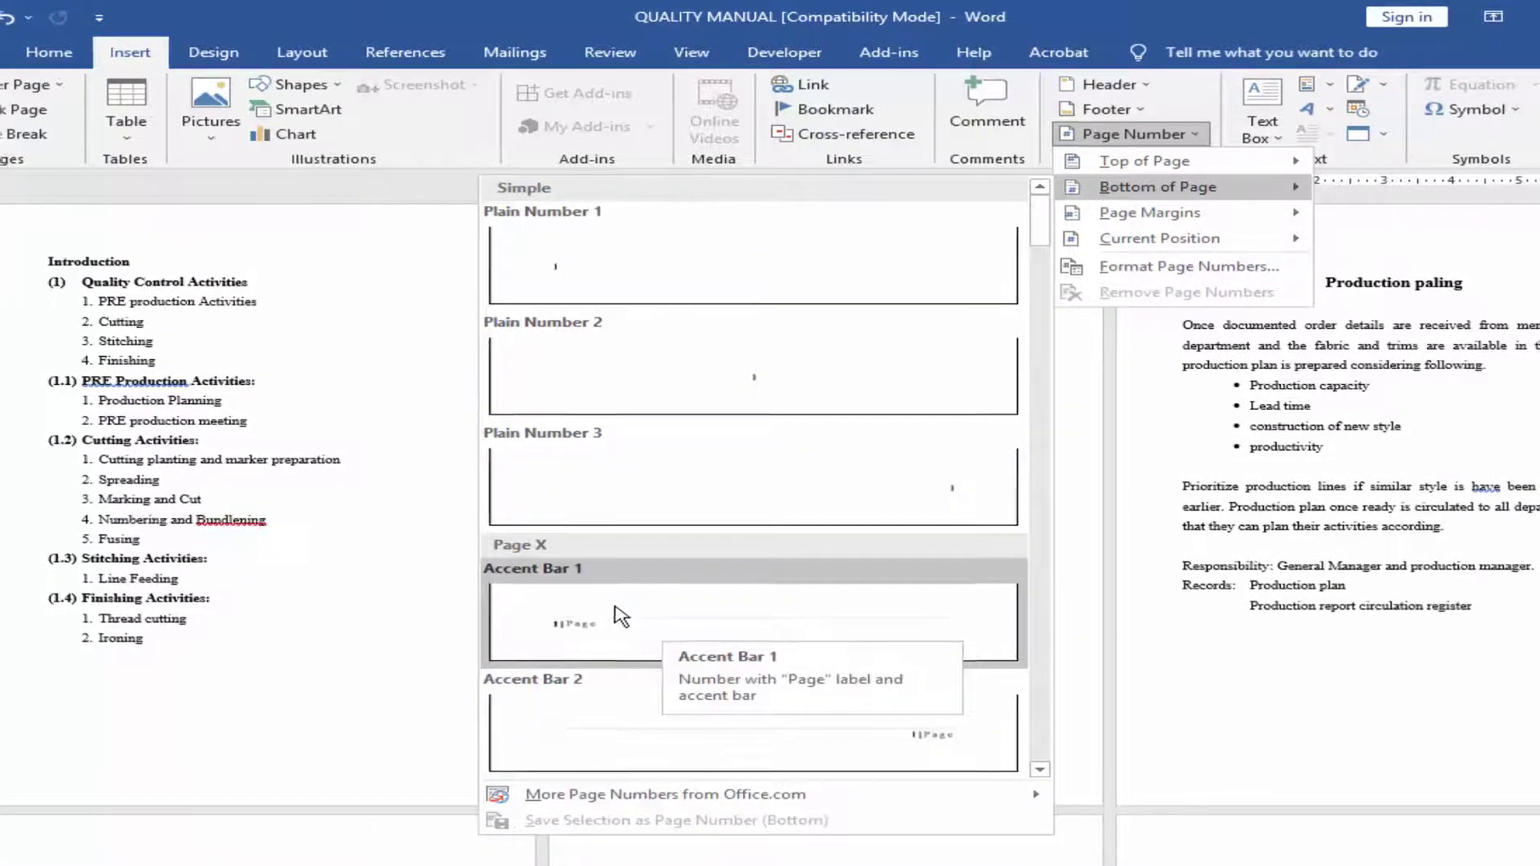
Step: Choose lowercase Roman numerals (i, ii, iii) for the Section 2 footer page number
double_click(268, 584)
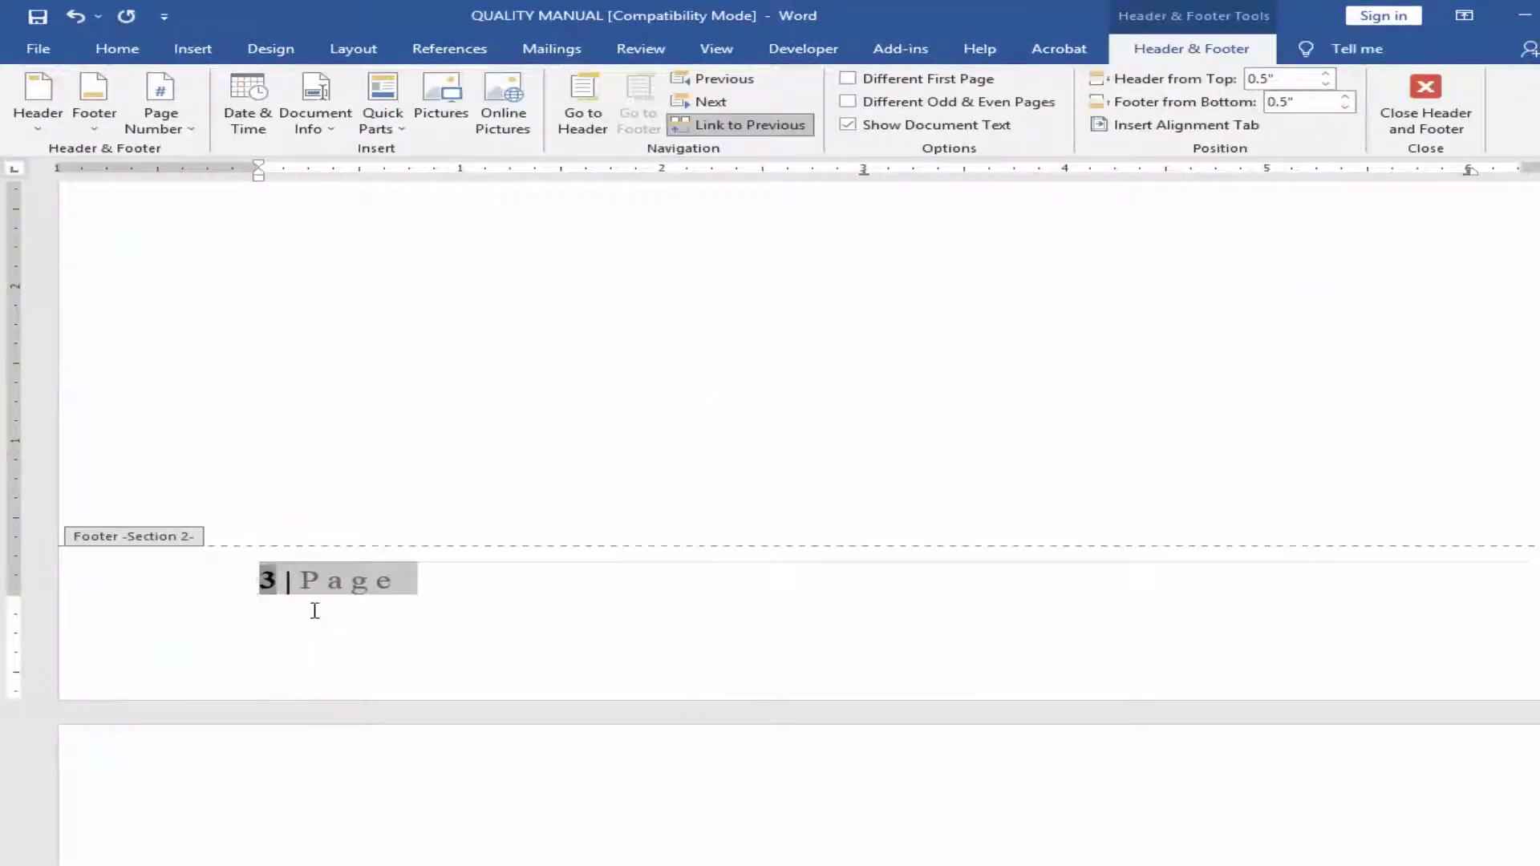
right_click(336, 590)
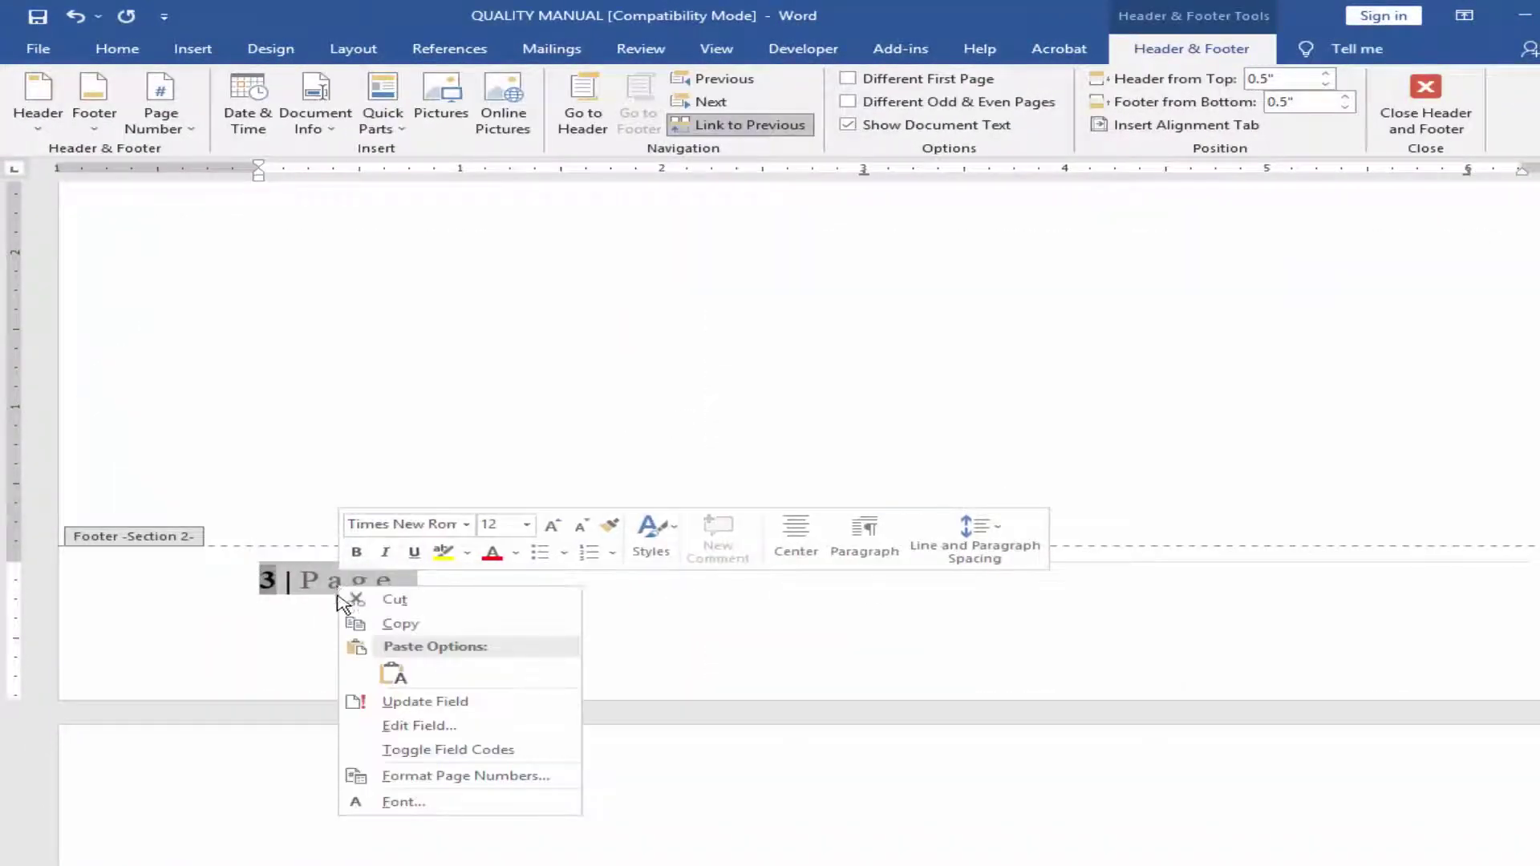
left_click(481, 777)
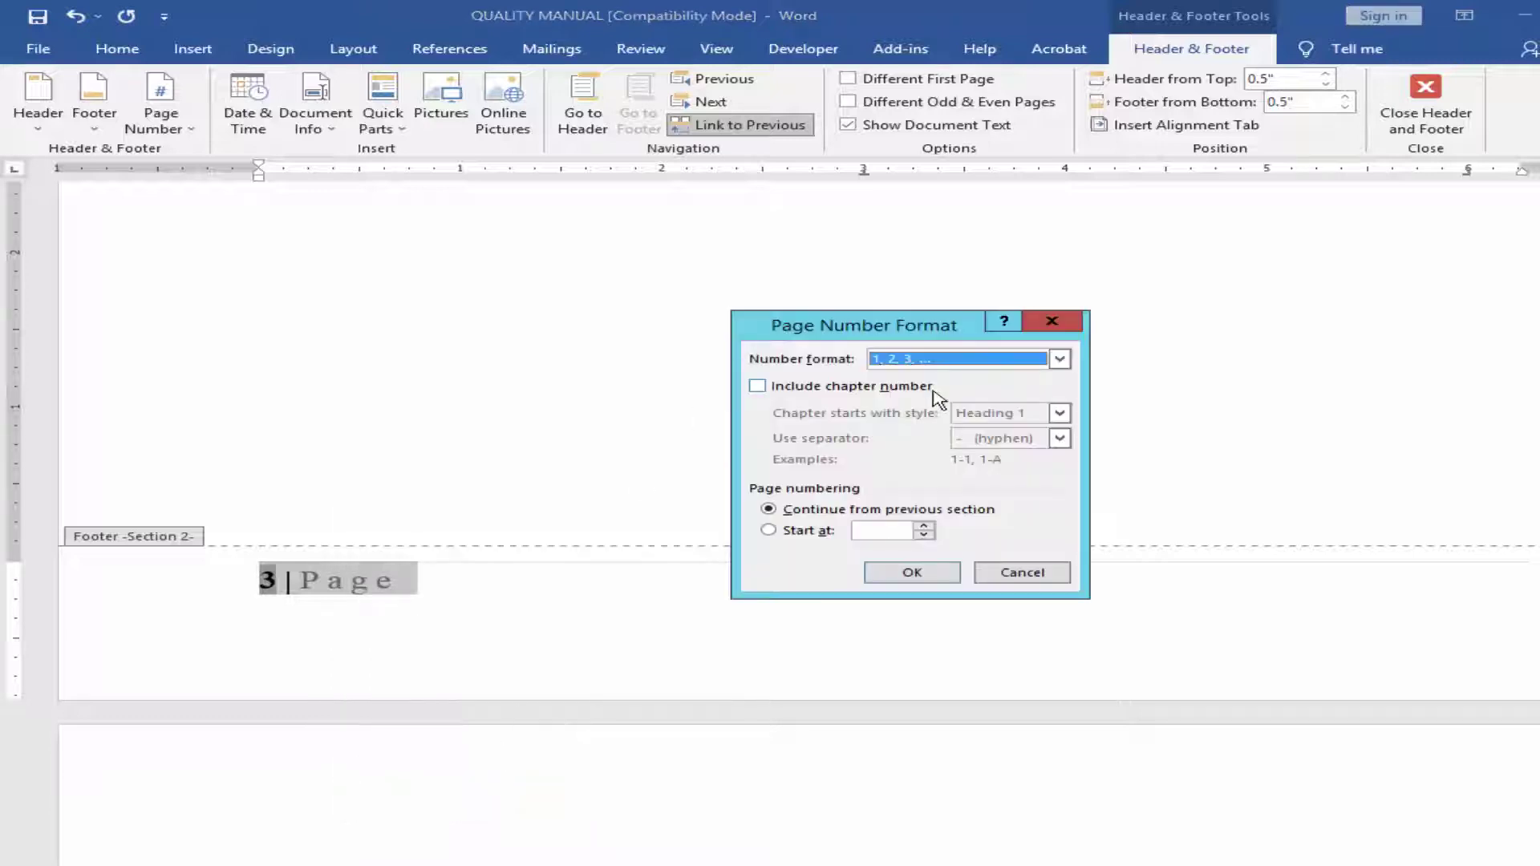
left_click(975, 363)
left_click(894, 430)
Step: Apply the lowercase Roman page number format and scroll through the footers
left_click(912, 572)
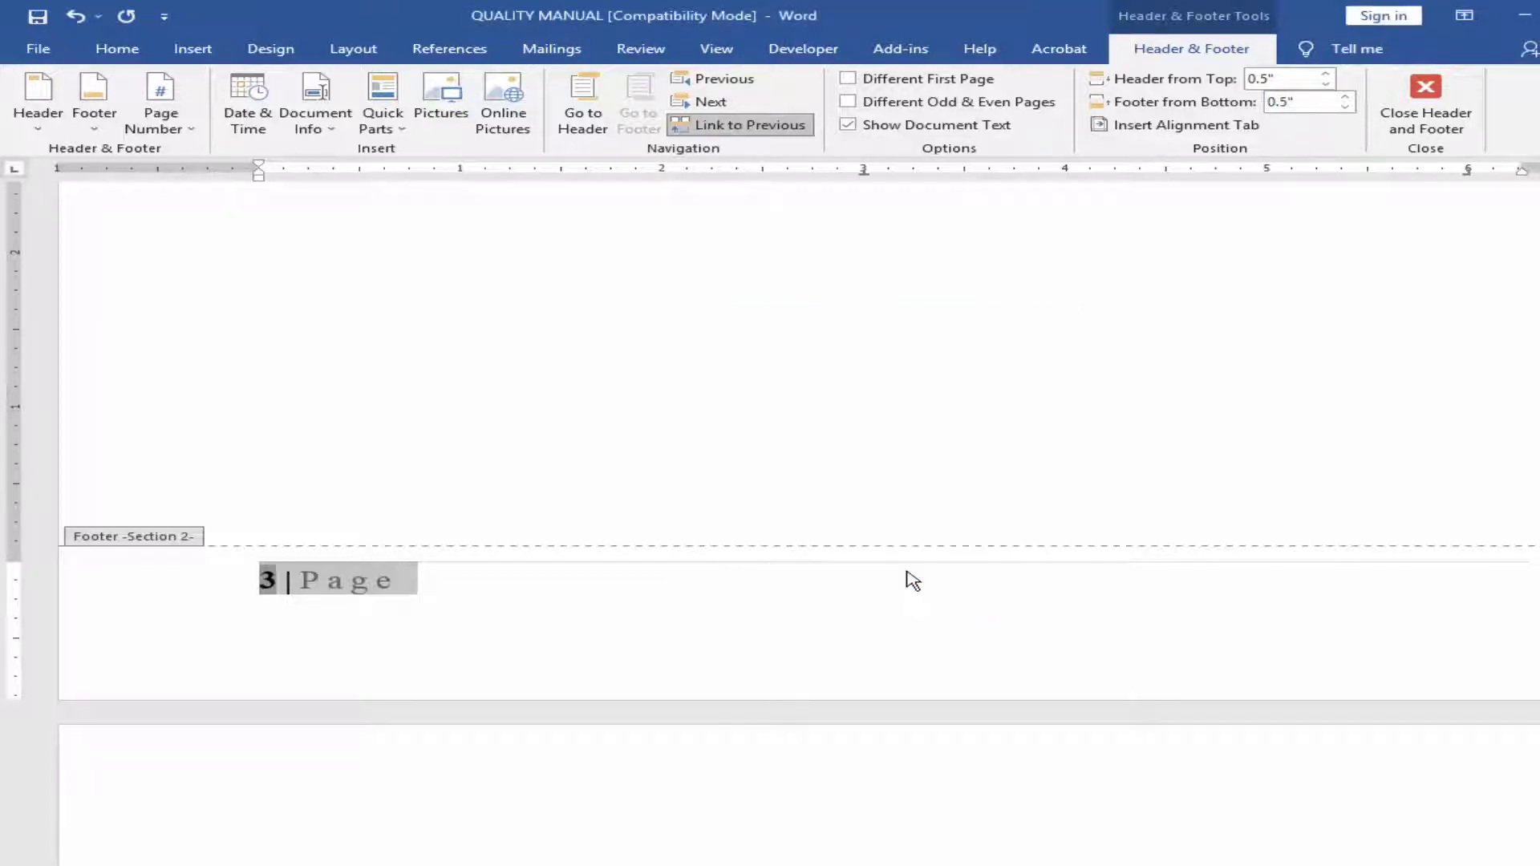
scroll(592, 682, "up", 10)
scroll(516, 714, "up", 15)
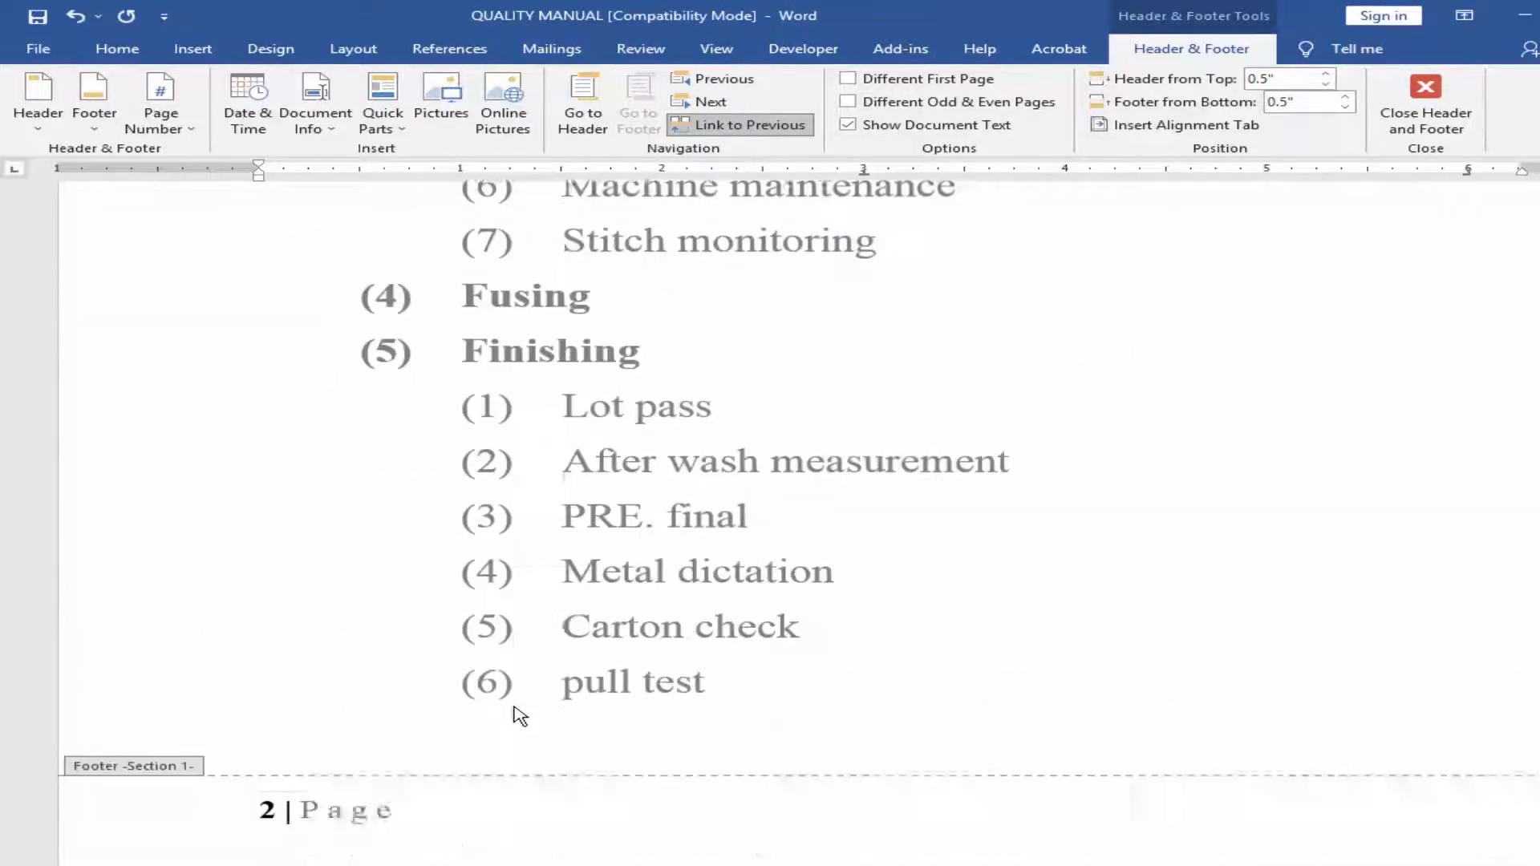
scroll(518, 712, "down", 5)
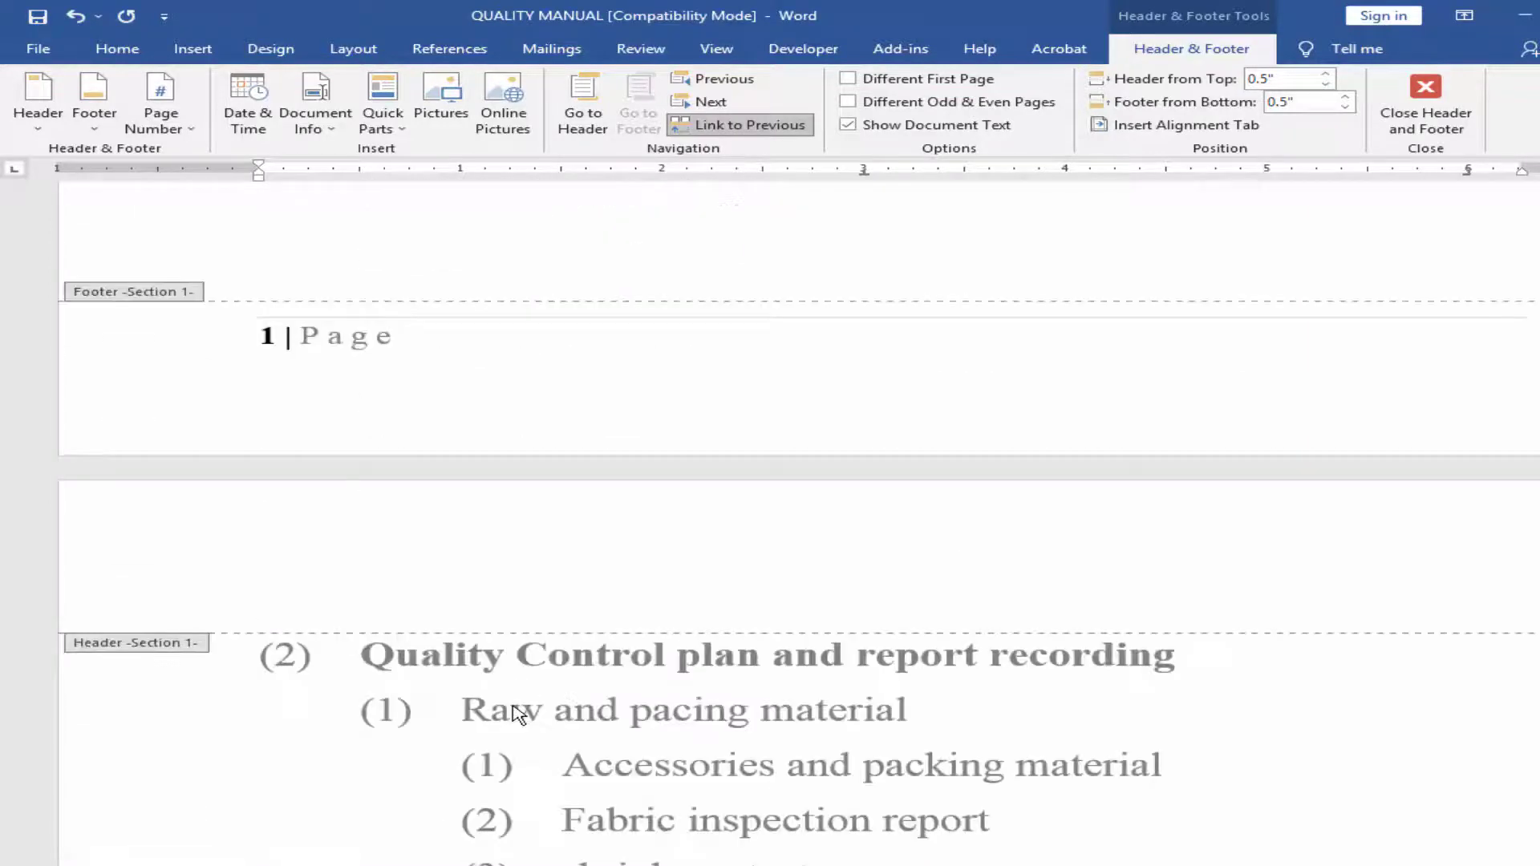
scroll(516, 712, "up", 10)
scroll(529, 710, "down", 10)
scroll(556, 706, "down", 15)
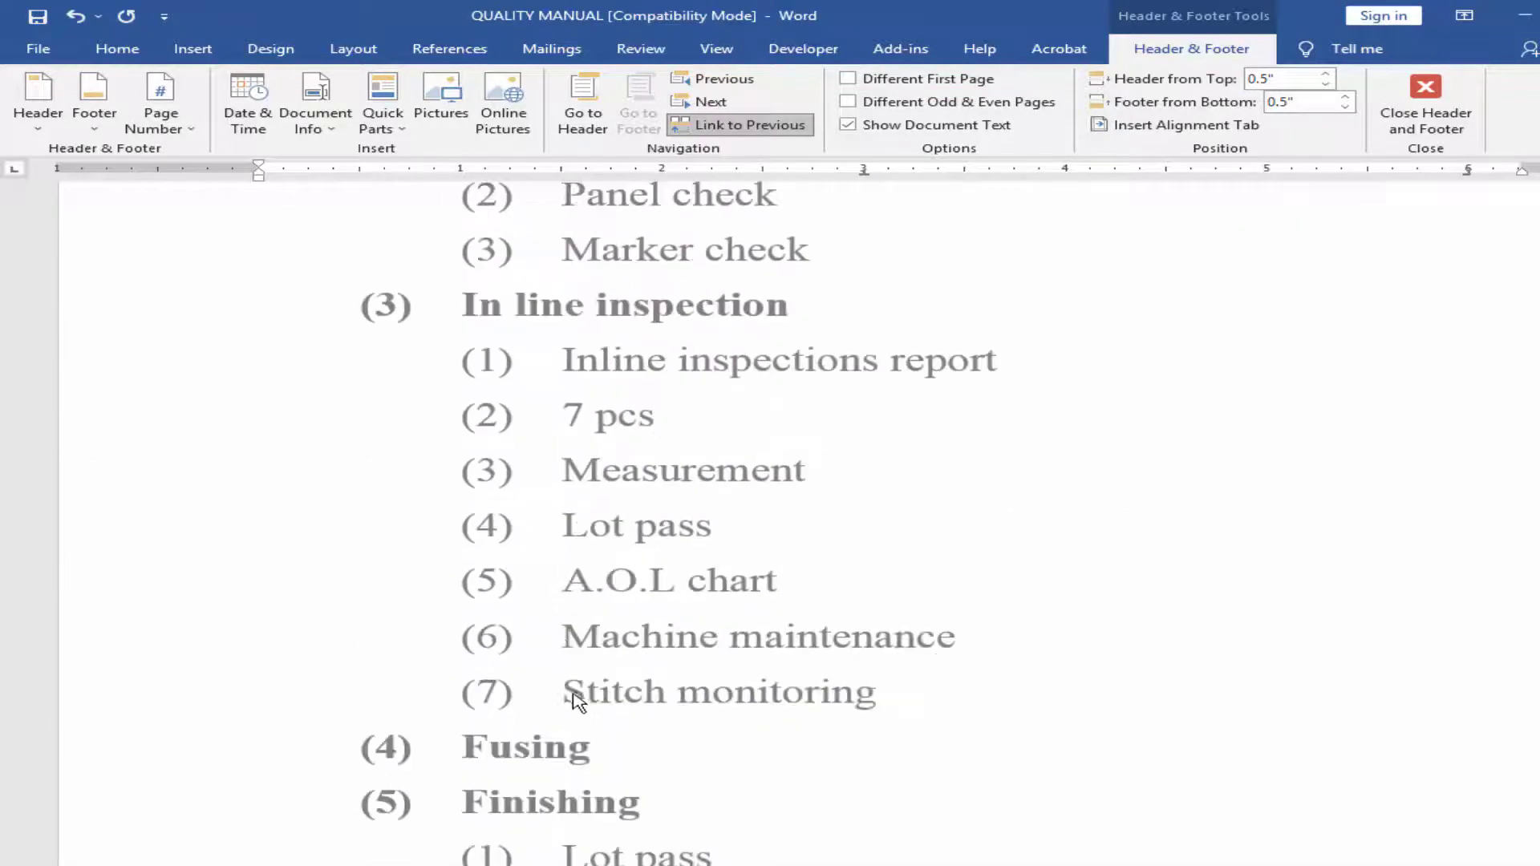
Step: Check the footer numbers 2, iii and v across the sections
left_click(200, 516)
scroll(581, 604, "down", 15)
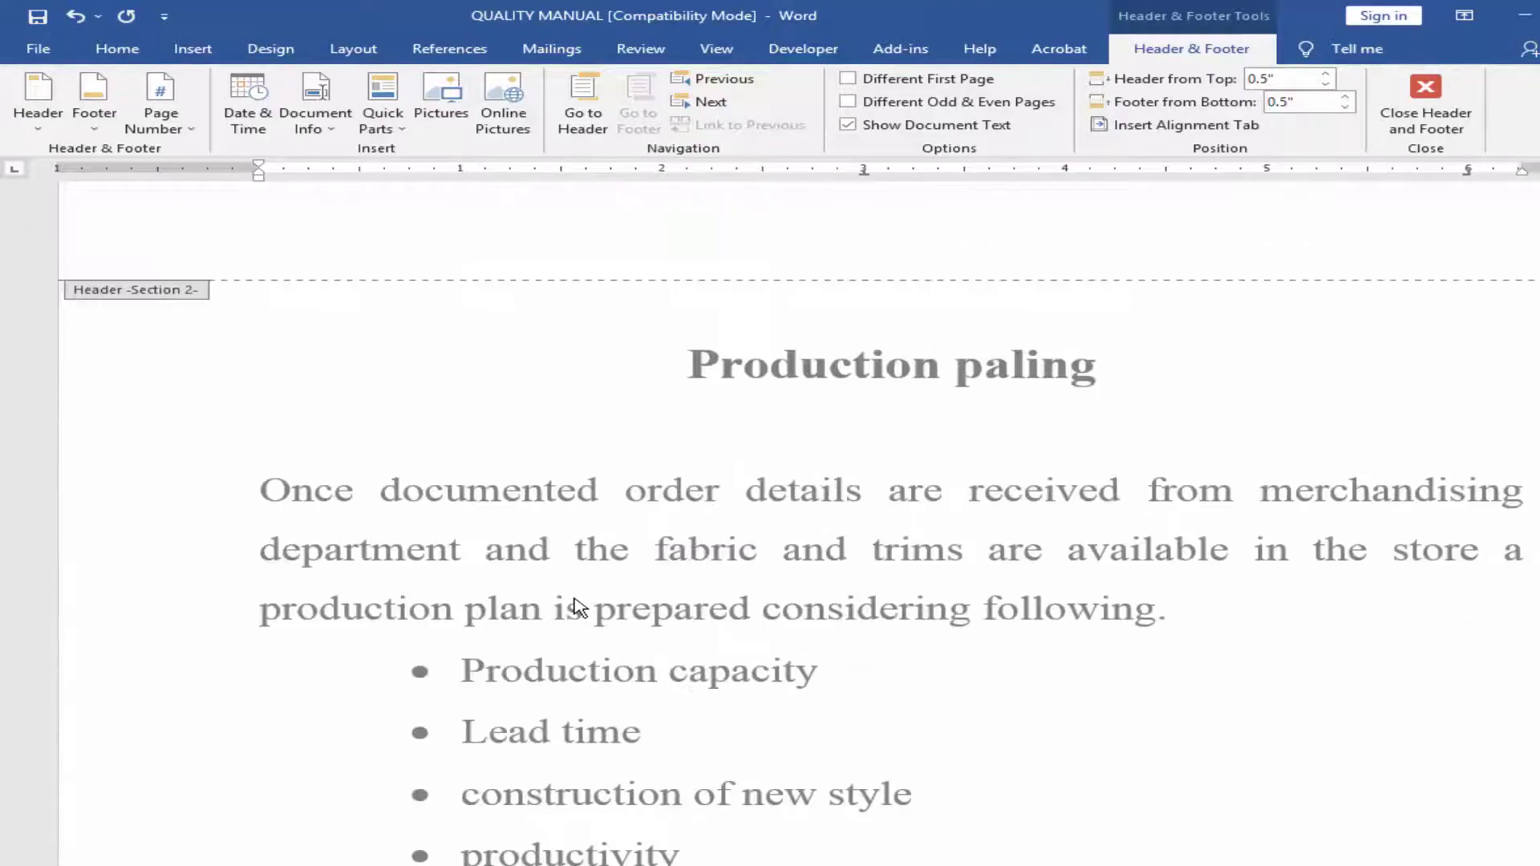
scroll(593, 591, "down", 4)
left_click(251, 250)
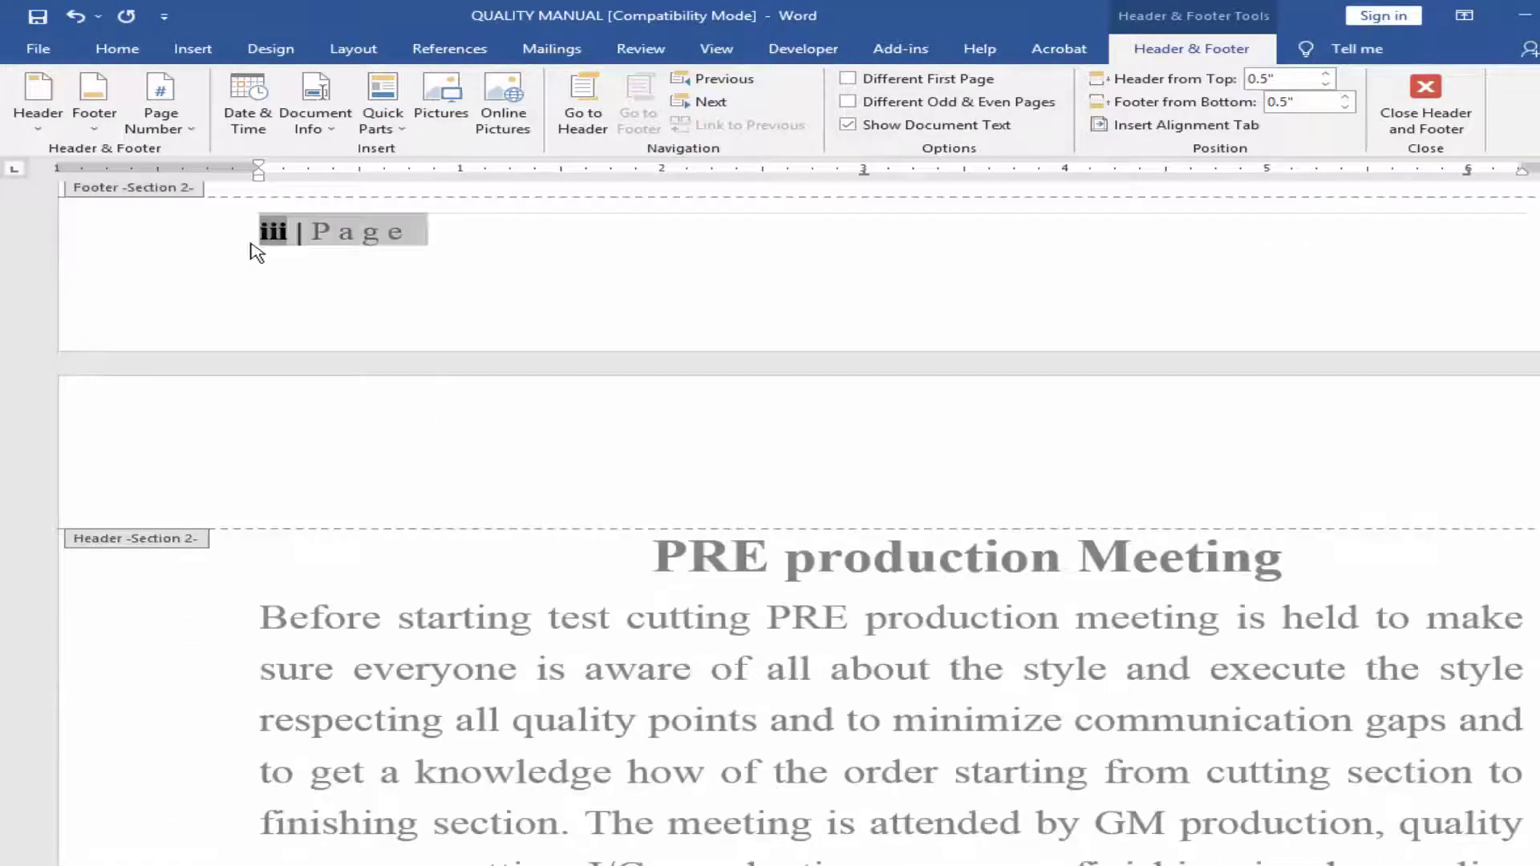
scroll(413, 726, "down", 7)
scroll(446, 737, "down", 7)
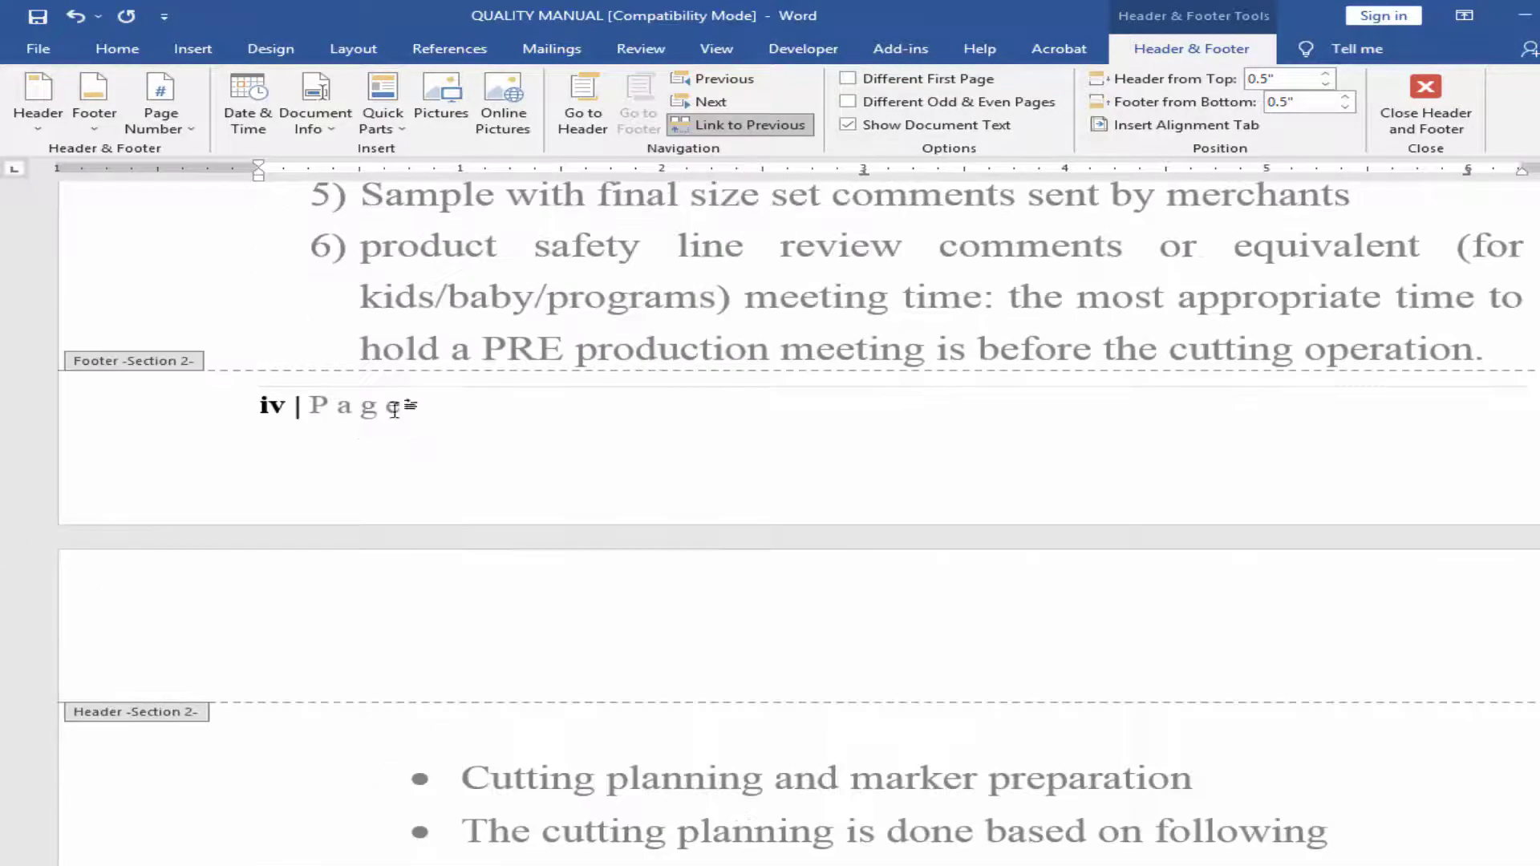
scroll(464, 732, "down", 12)
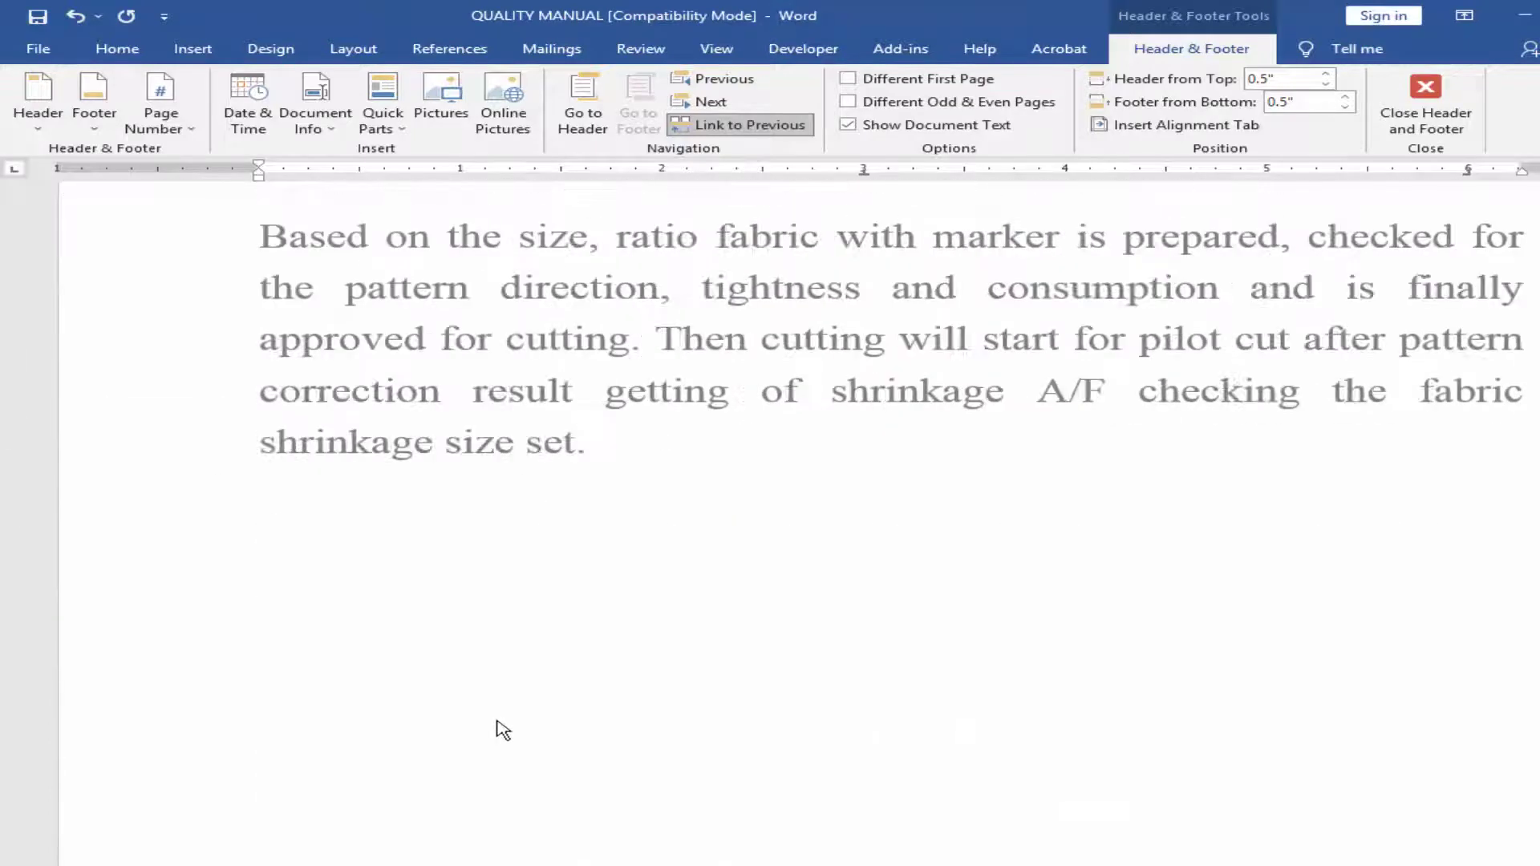
scroll(510, 730, "down", 3)
left_click(215, 592)
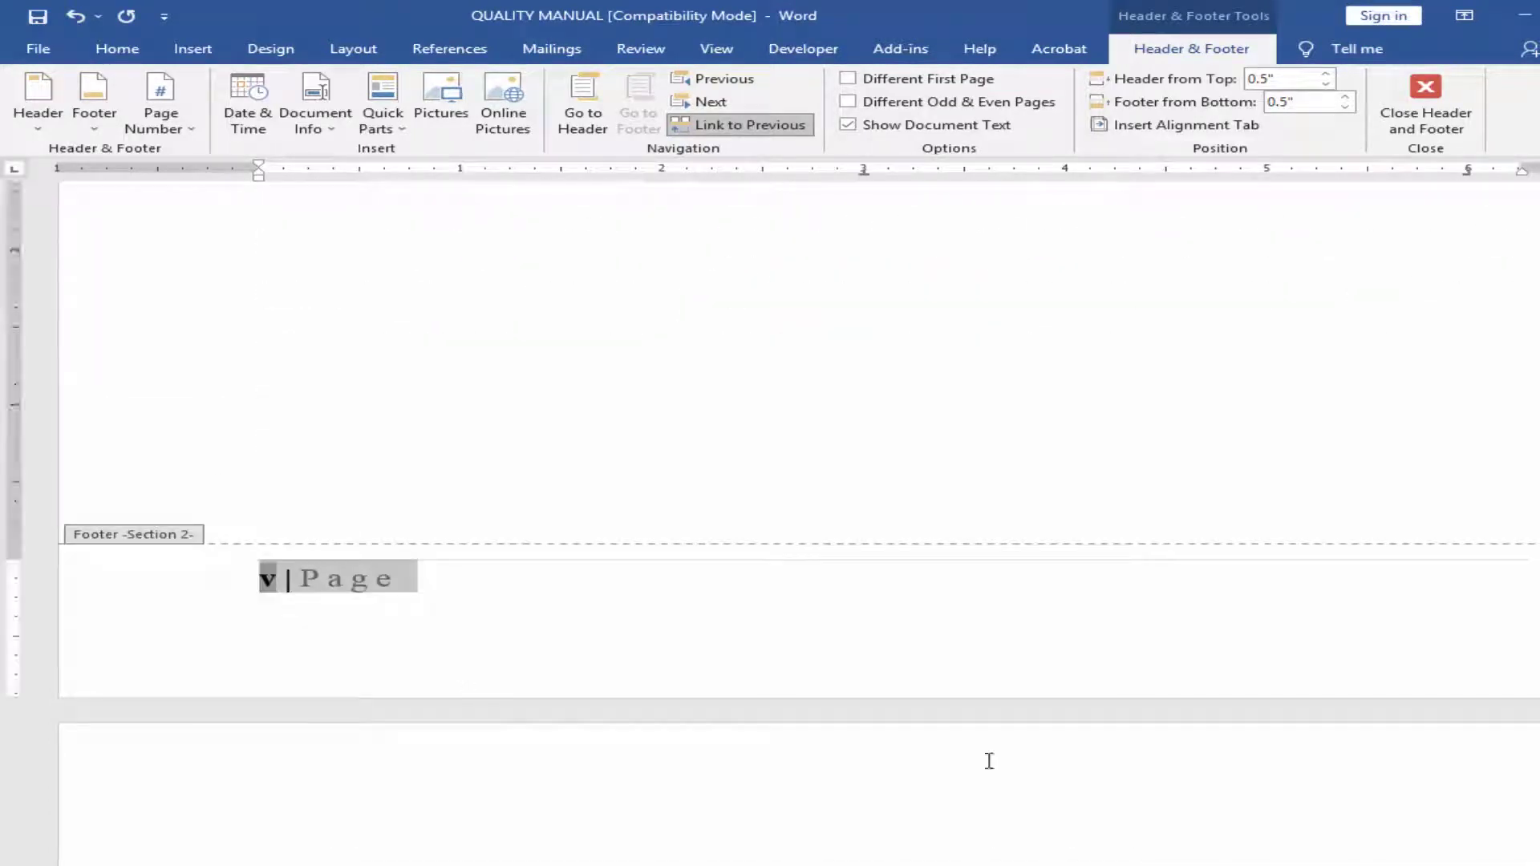
left_click(419, 601)
Step: Review the footers once more and close header and footer editing
scroll(519, 606, "up", 1)
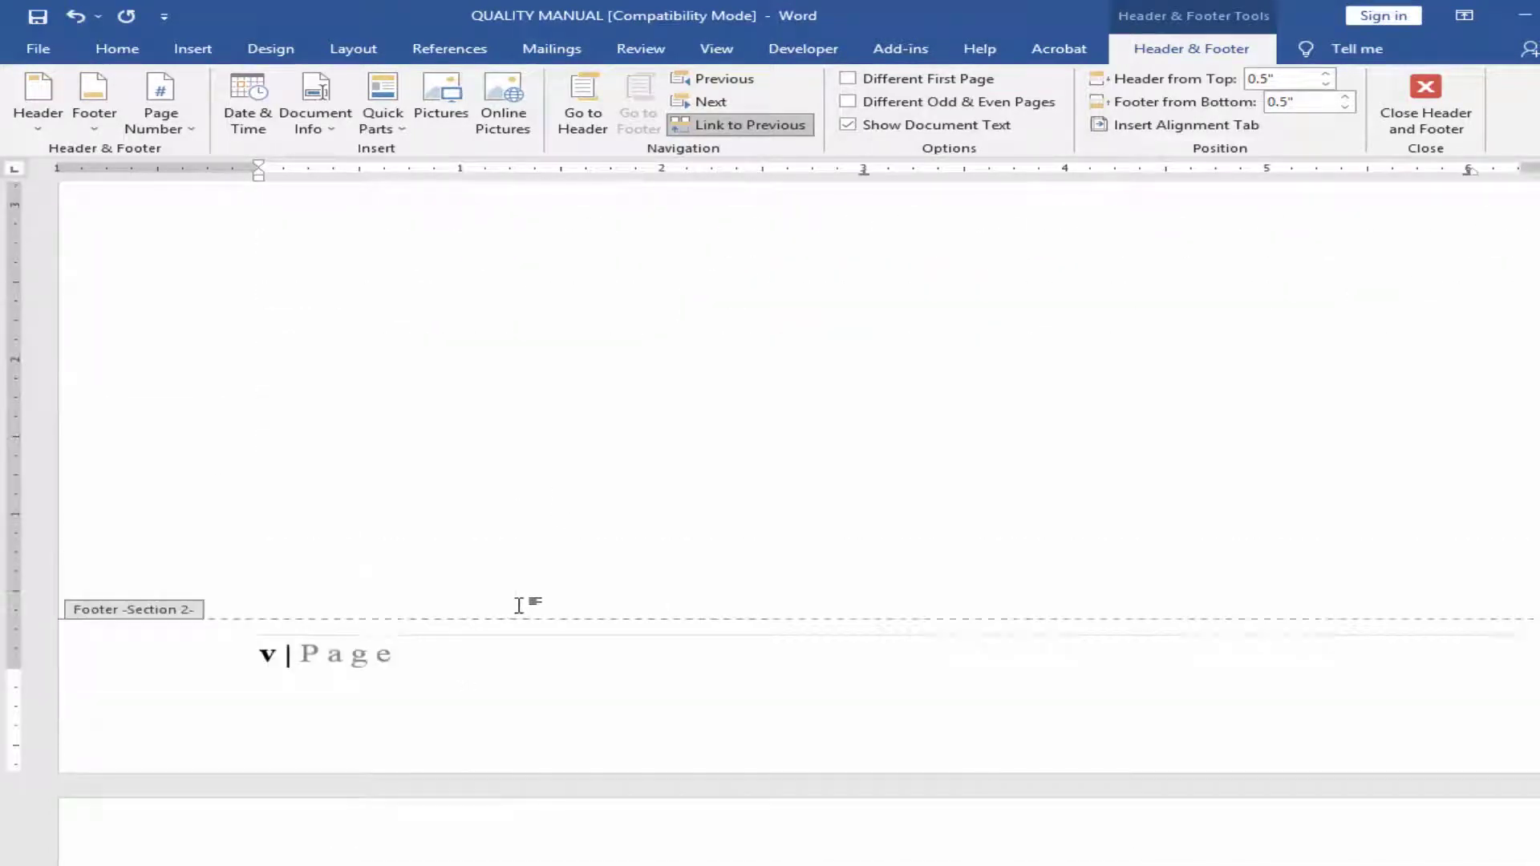
scroll(521, 612, "up", 9)
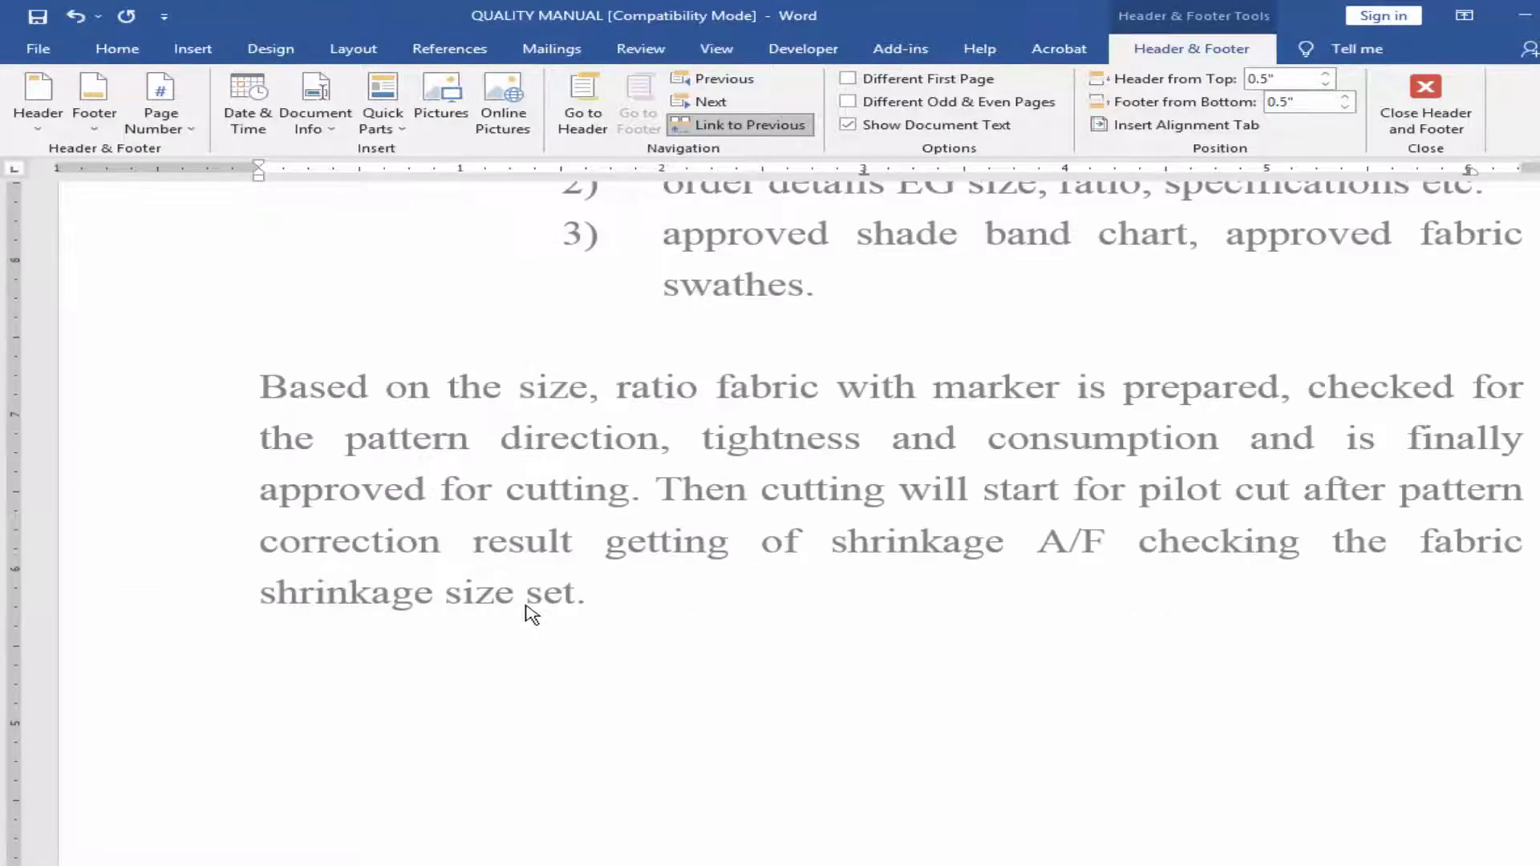
scroll(530, 614, "down", 8)
scroll(560, 591, "up", 10)
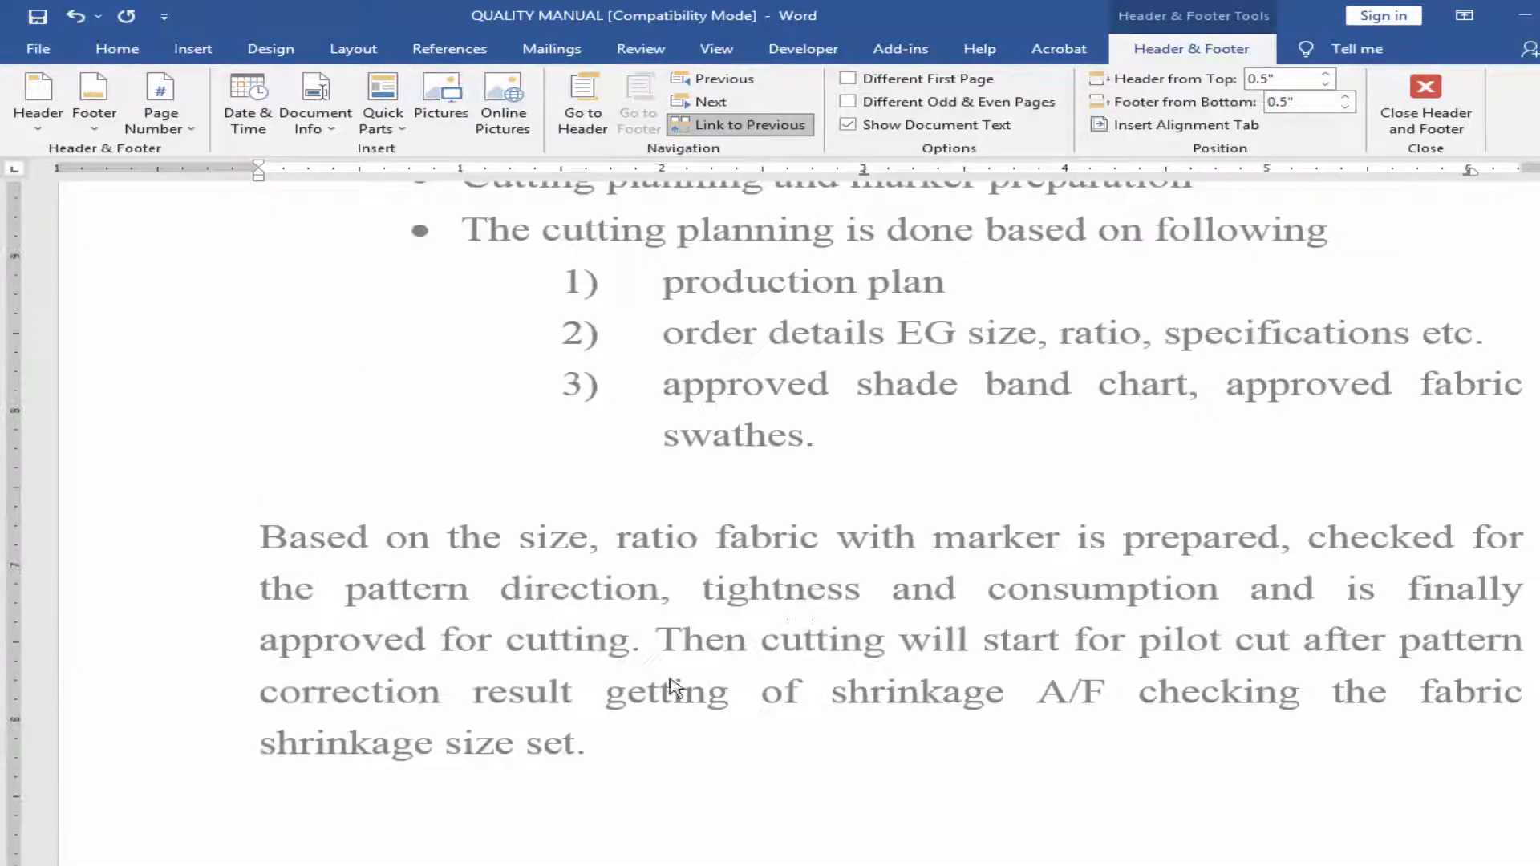
scroll(688, 701, "down", 5)
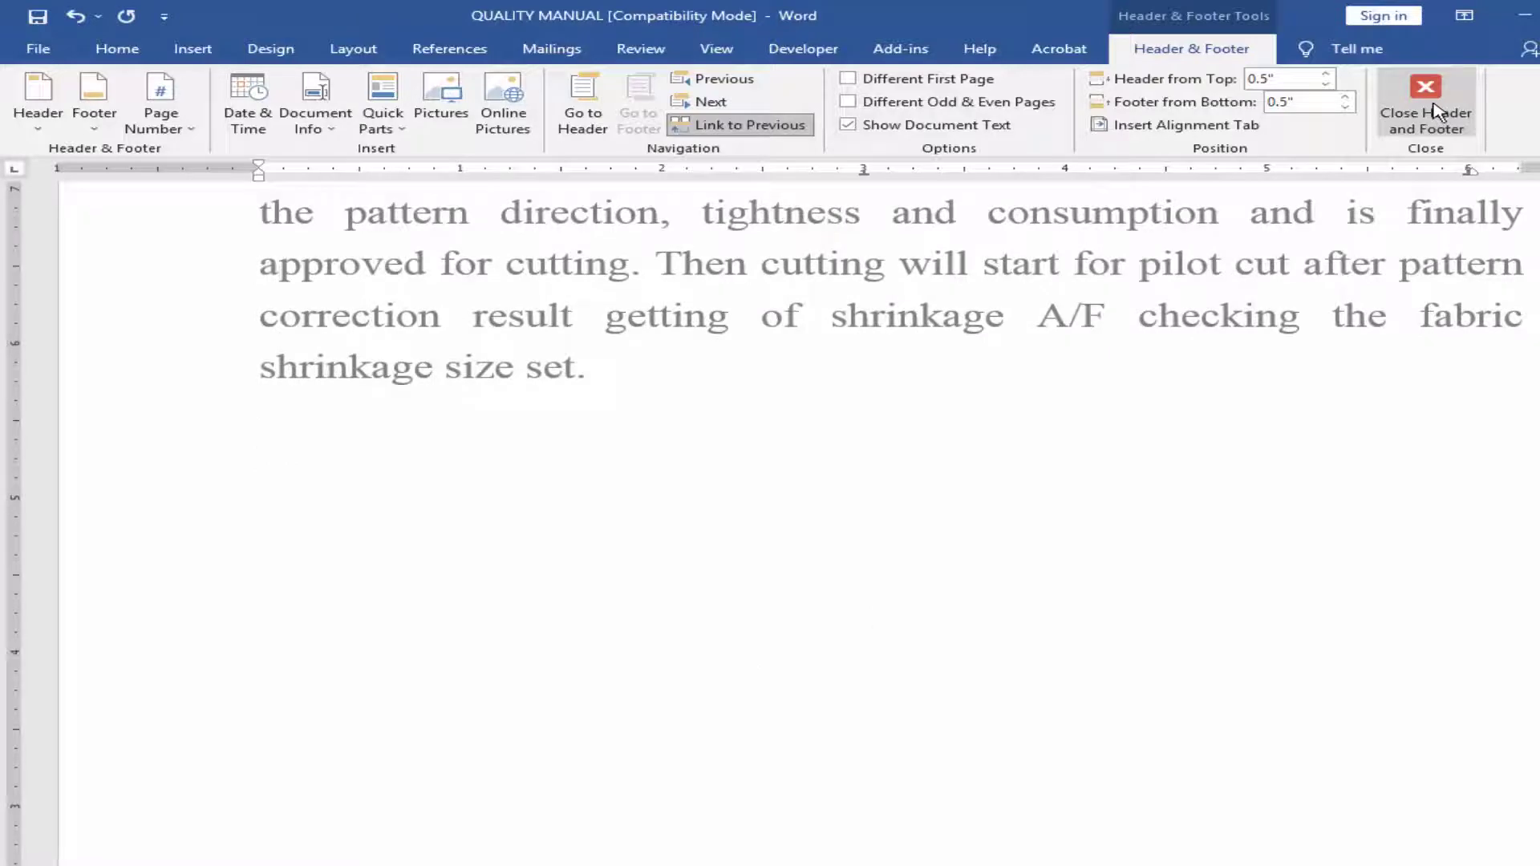
left_click(1435, 112)
Step: Place the insertion point on the blank line below the text on page iii, undoing the centring
scroll(610, 513, "up", 5)
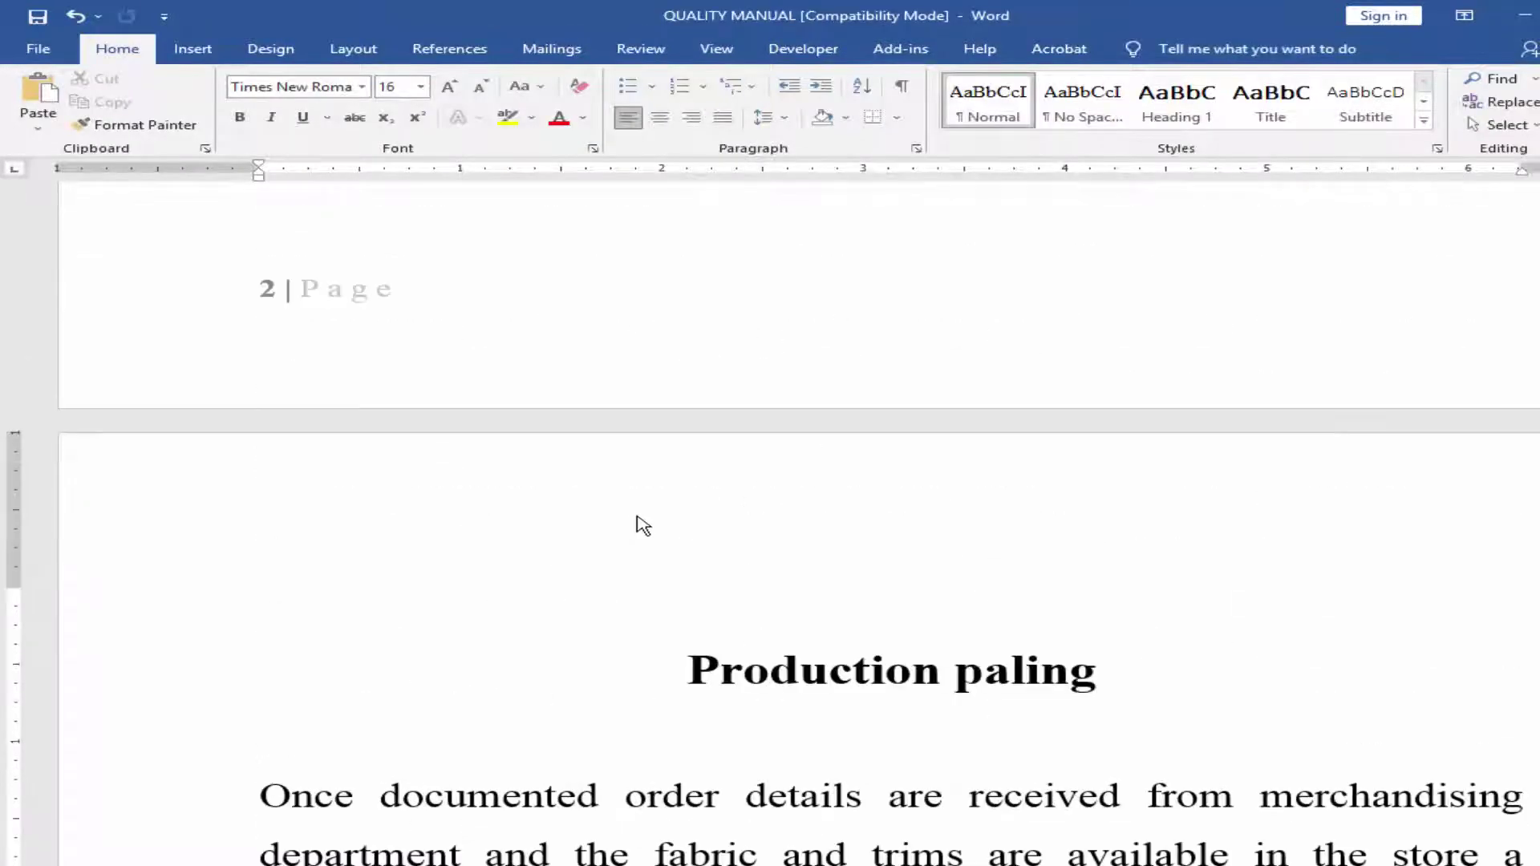
scroll(645, 521, "down", 20)
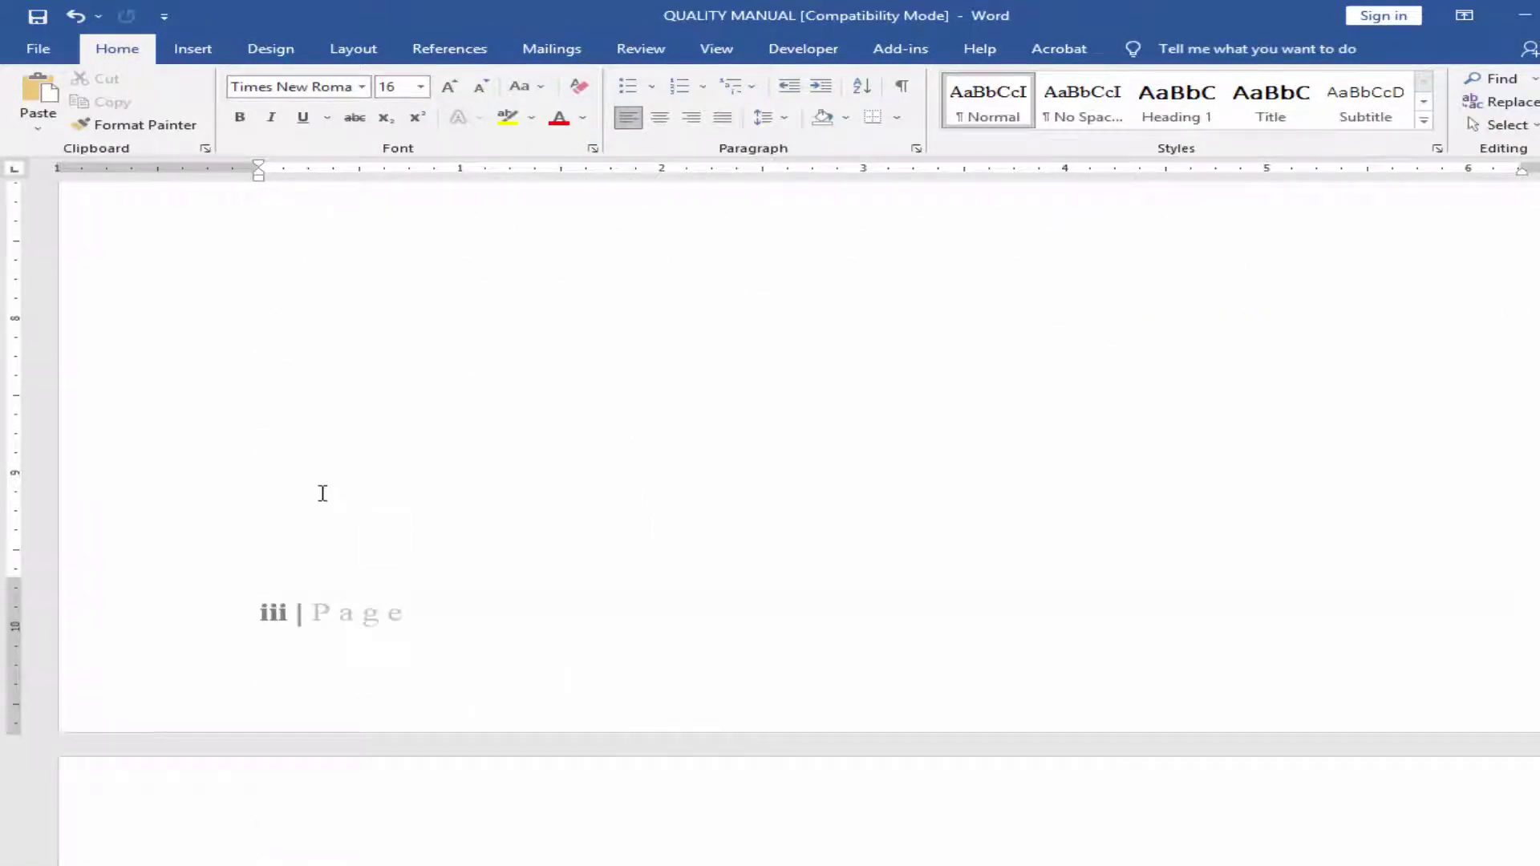
double_click(400, 534)
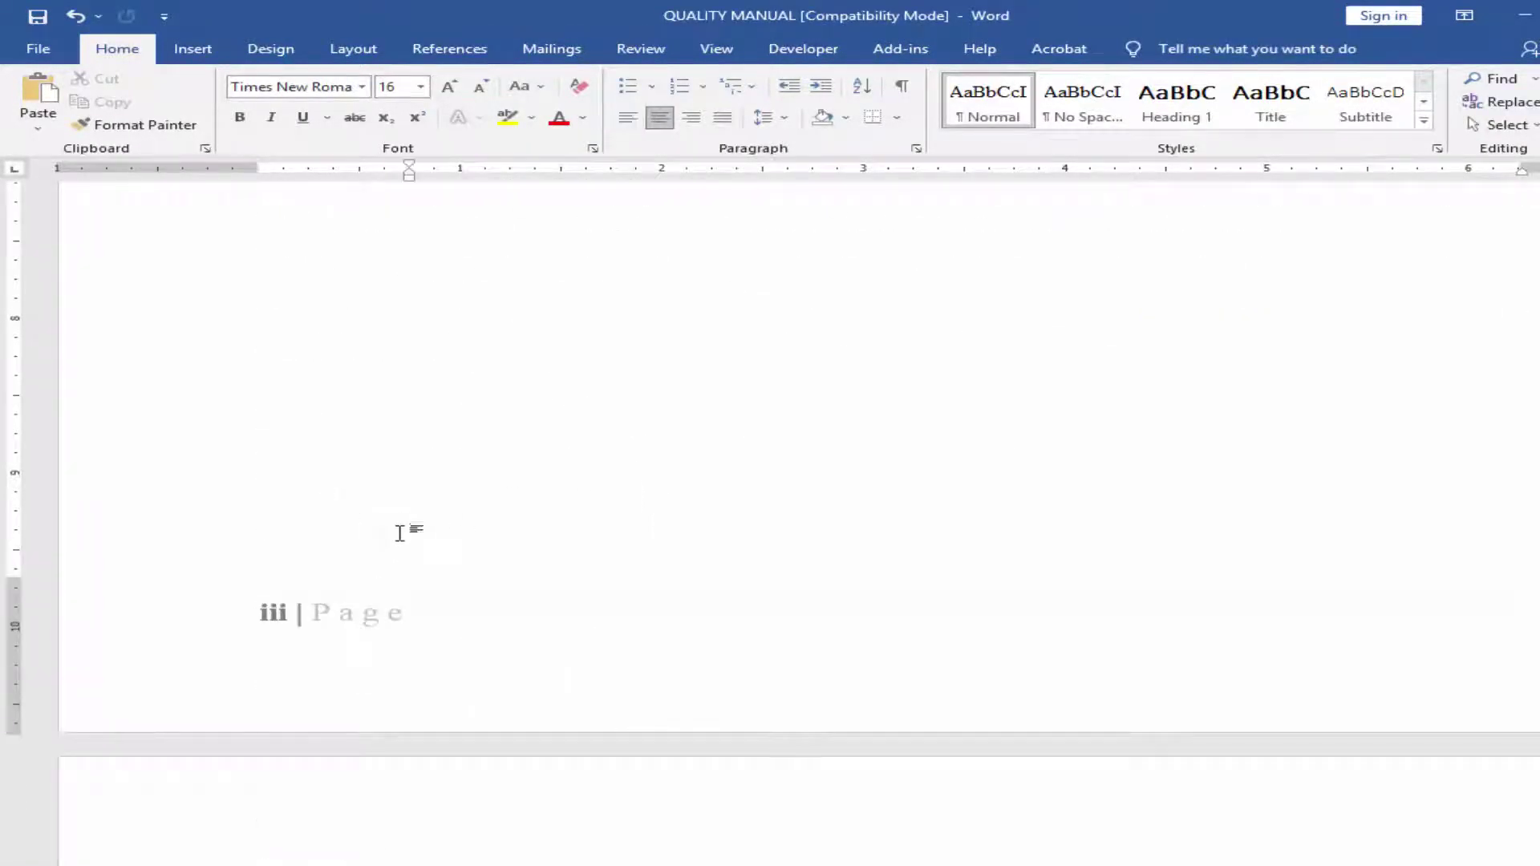
double_click(230, 501)
left_click(314, 508)
key("ctrl+z")
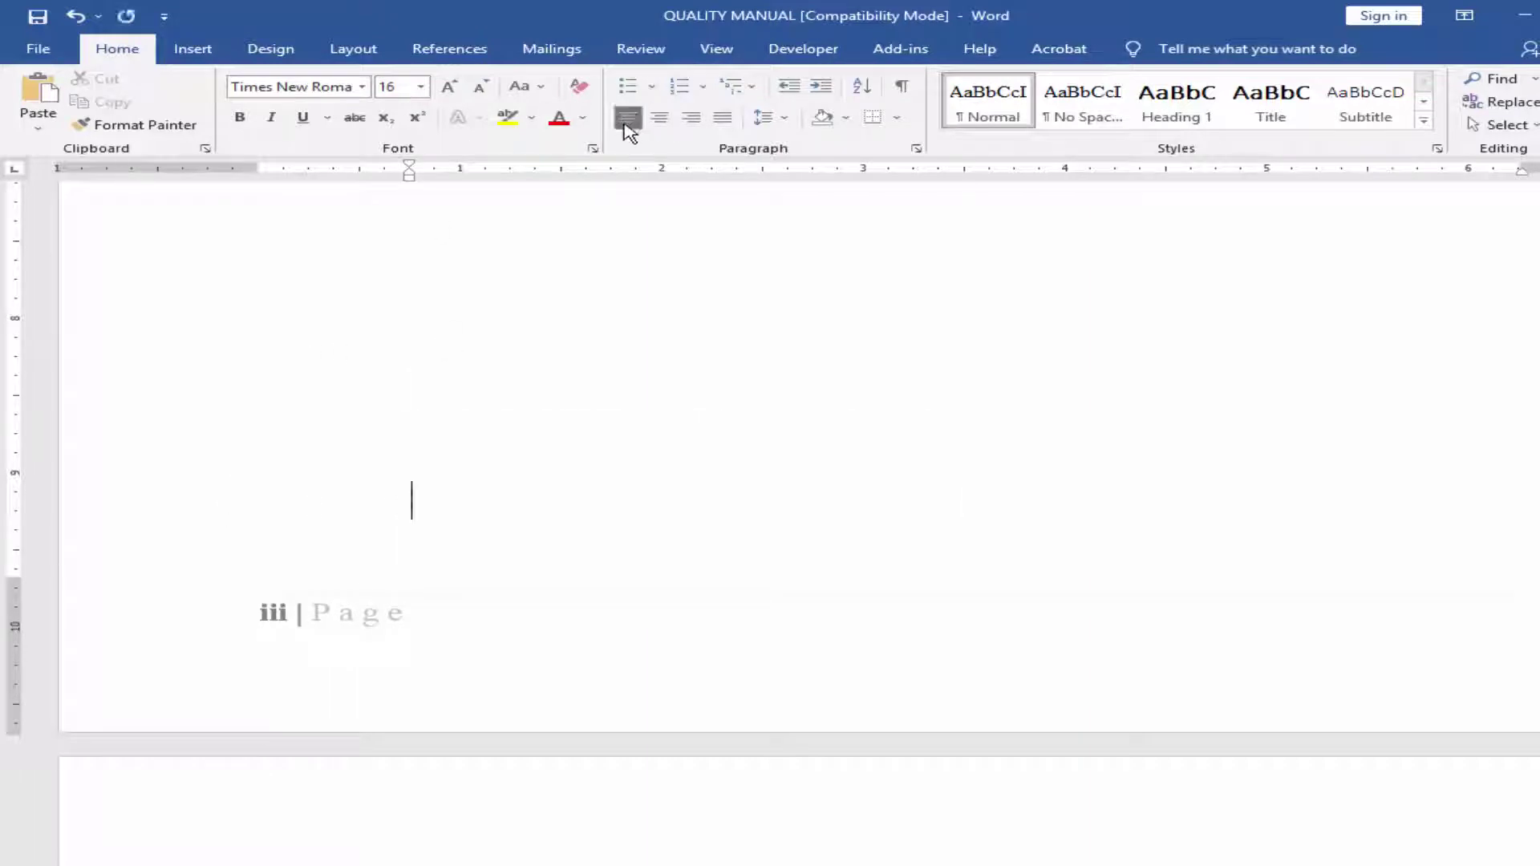
Step: Insert a next-page section break so PRE production Meeting begins Section 3
left_click(353, 51)
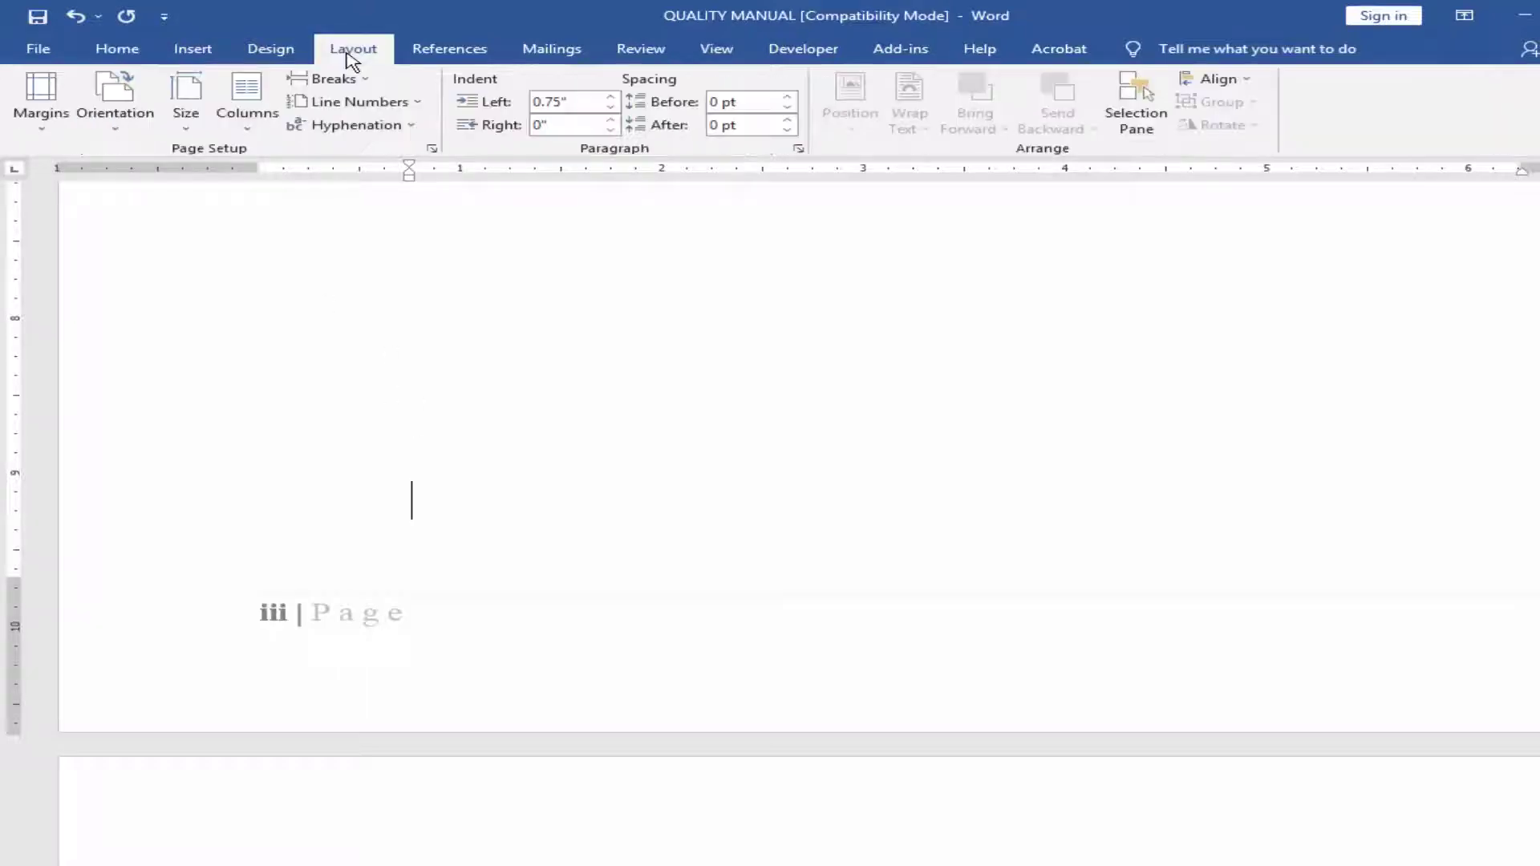
left_click(353, 77)
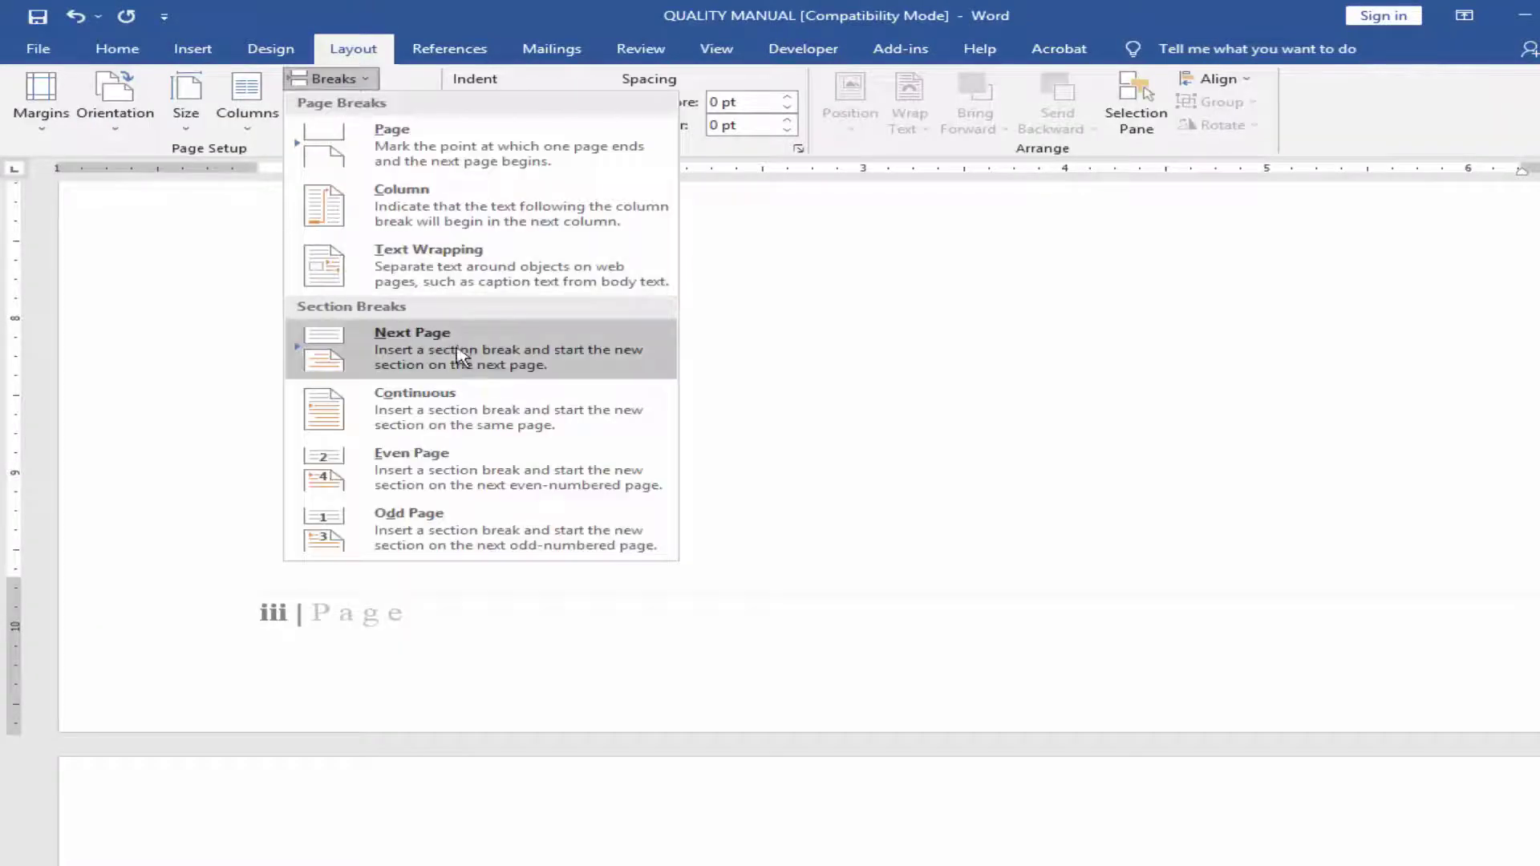
left_click(495, 358)
scroll(523, 409, "down", 4)
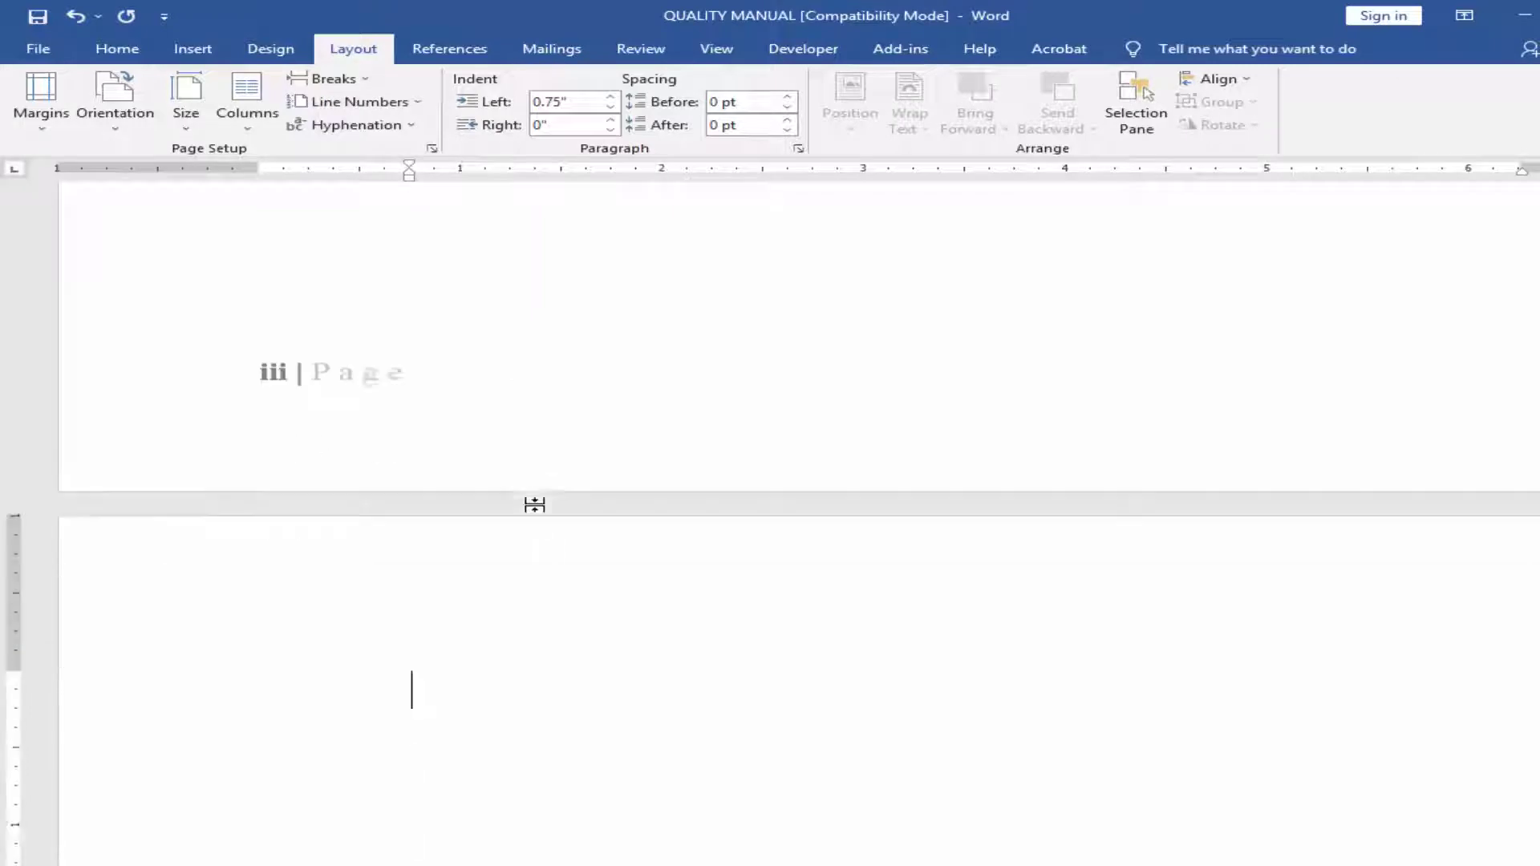
scroll(525, 573, "up", 2)
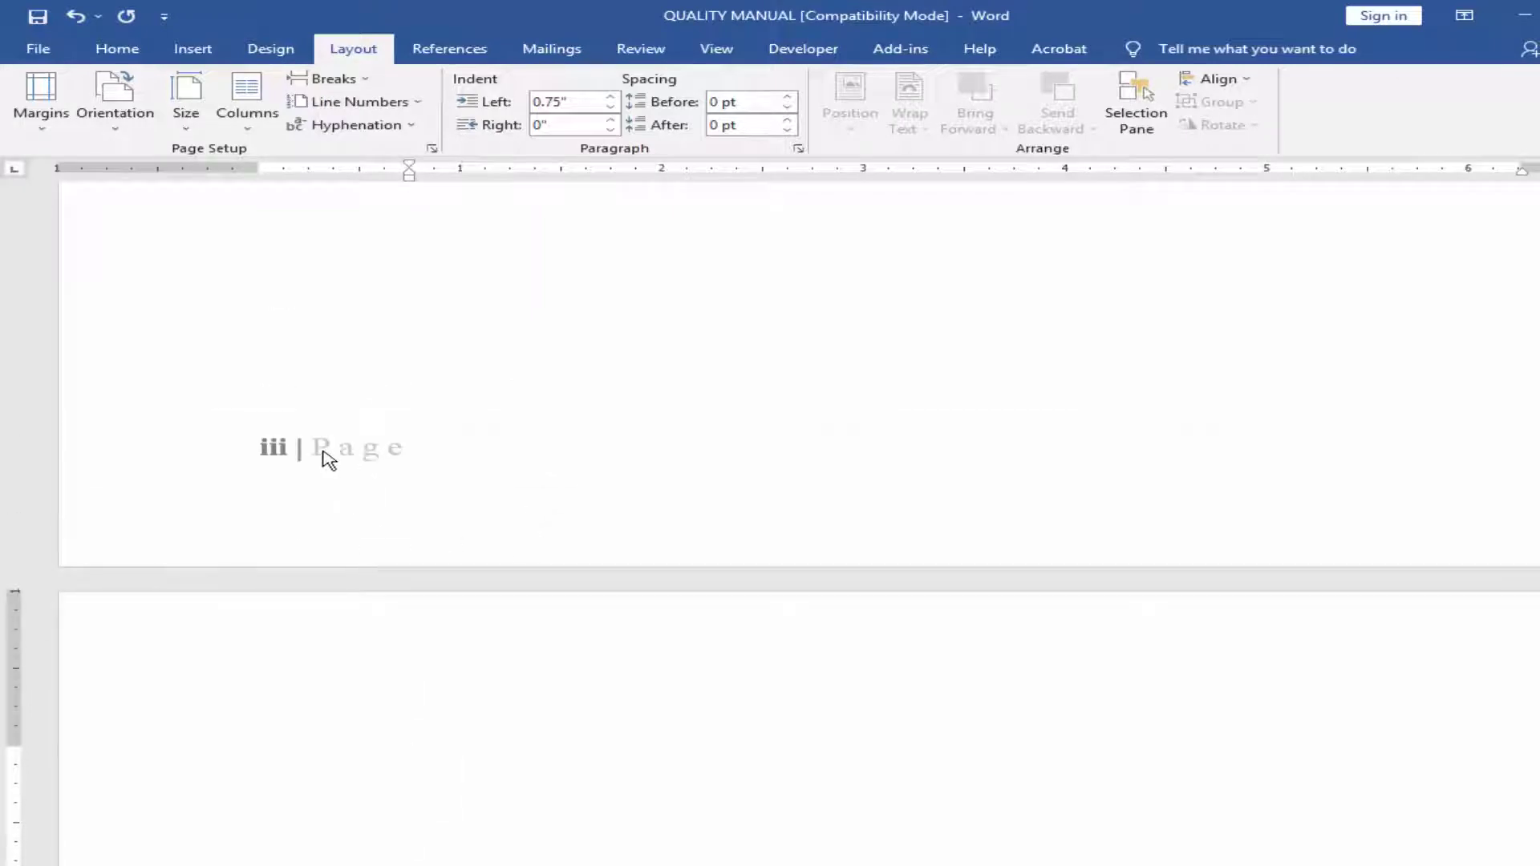
Step: Reopen footer editing from the Section 2 footer
double_click(328, 451)
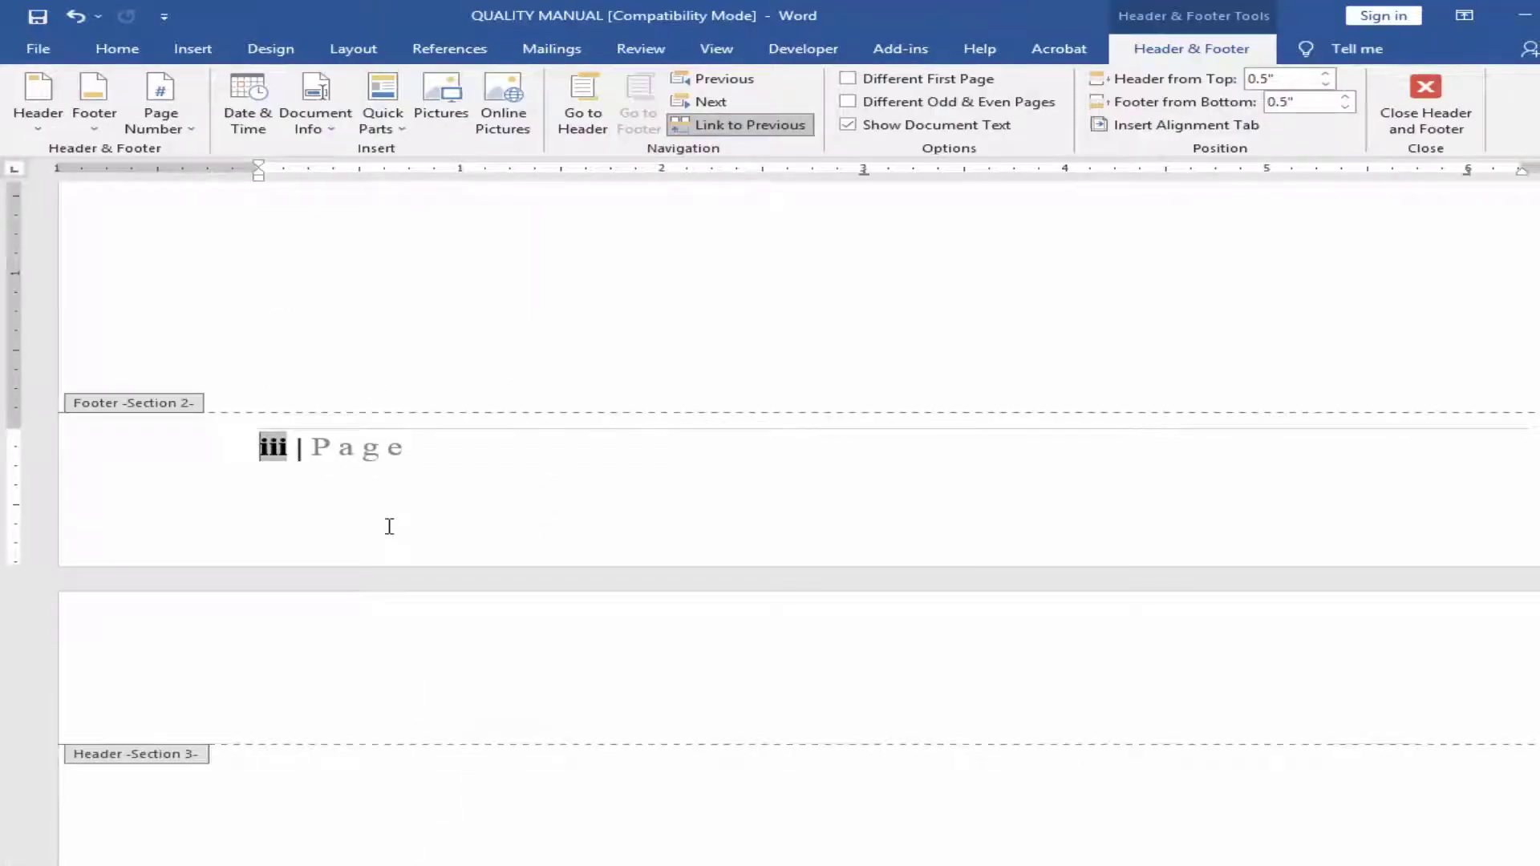
scroll(389, 517, "down", 15)
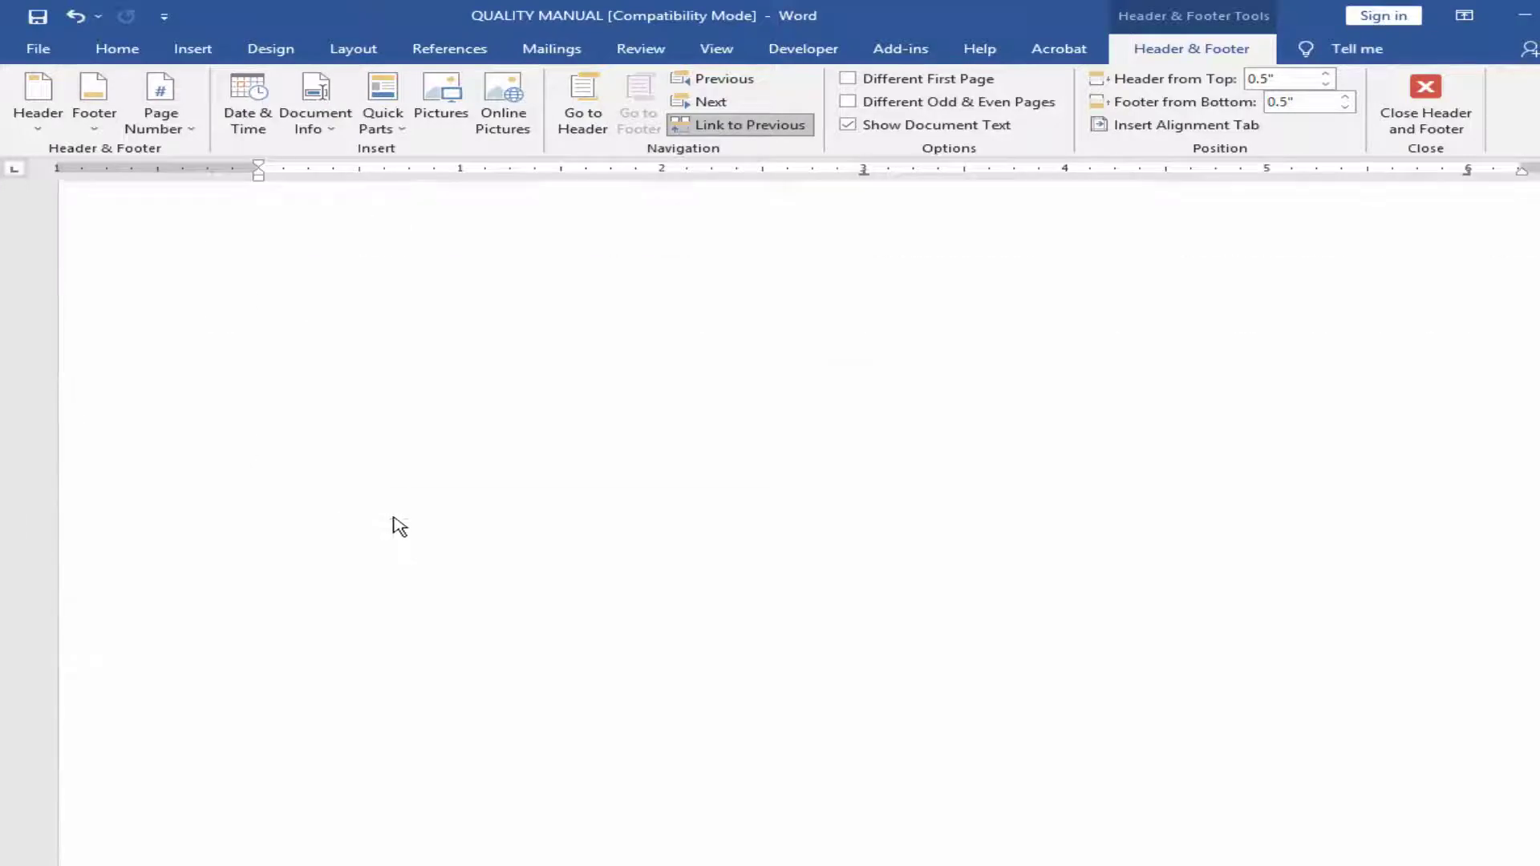
scroll(399, 522, "up", 3)
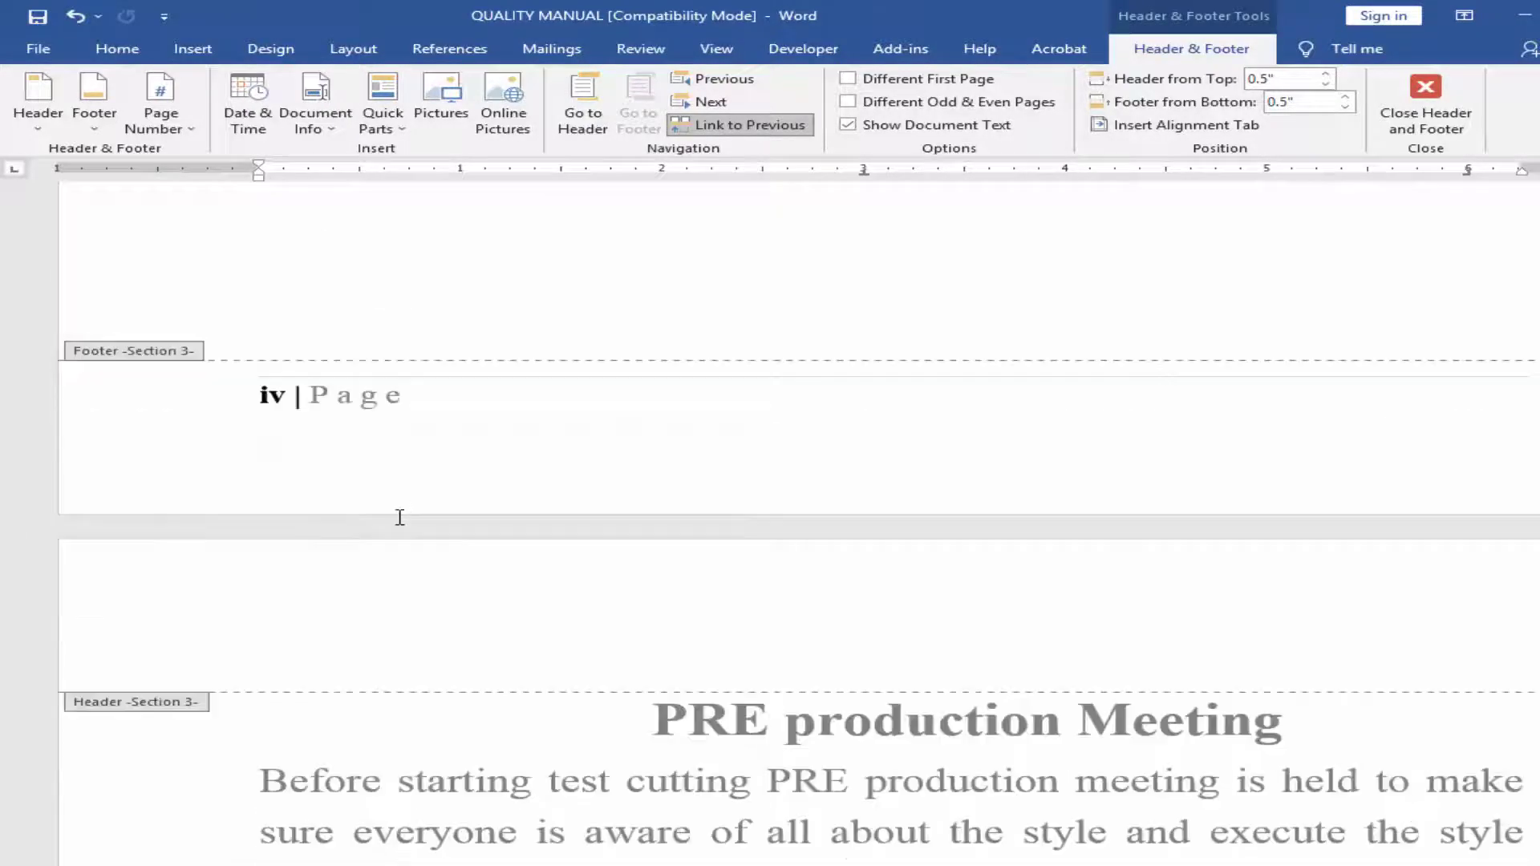
Step: Format the Section 3 footer page number as Arabic numerals (1, 2, 3) so it reads 4
scroll(401, 521, "down", 20)
scroll(403, 525, "down", 2)
left_click_drag(260, 419, 407, 422)
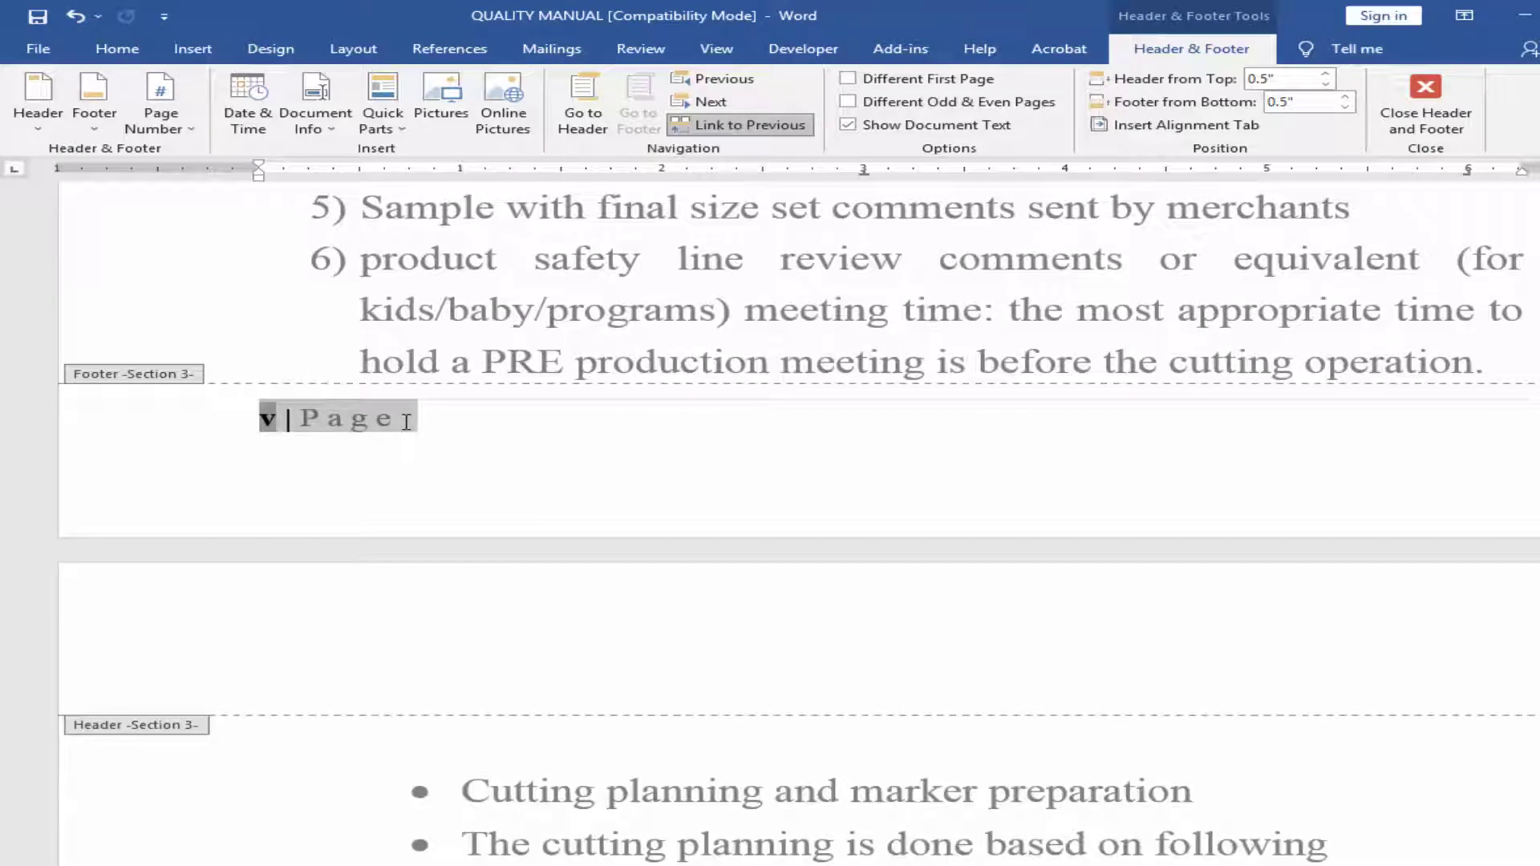
right_click(344, 420)
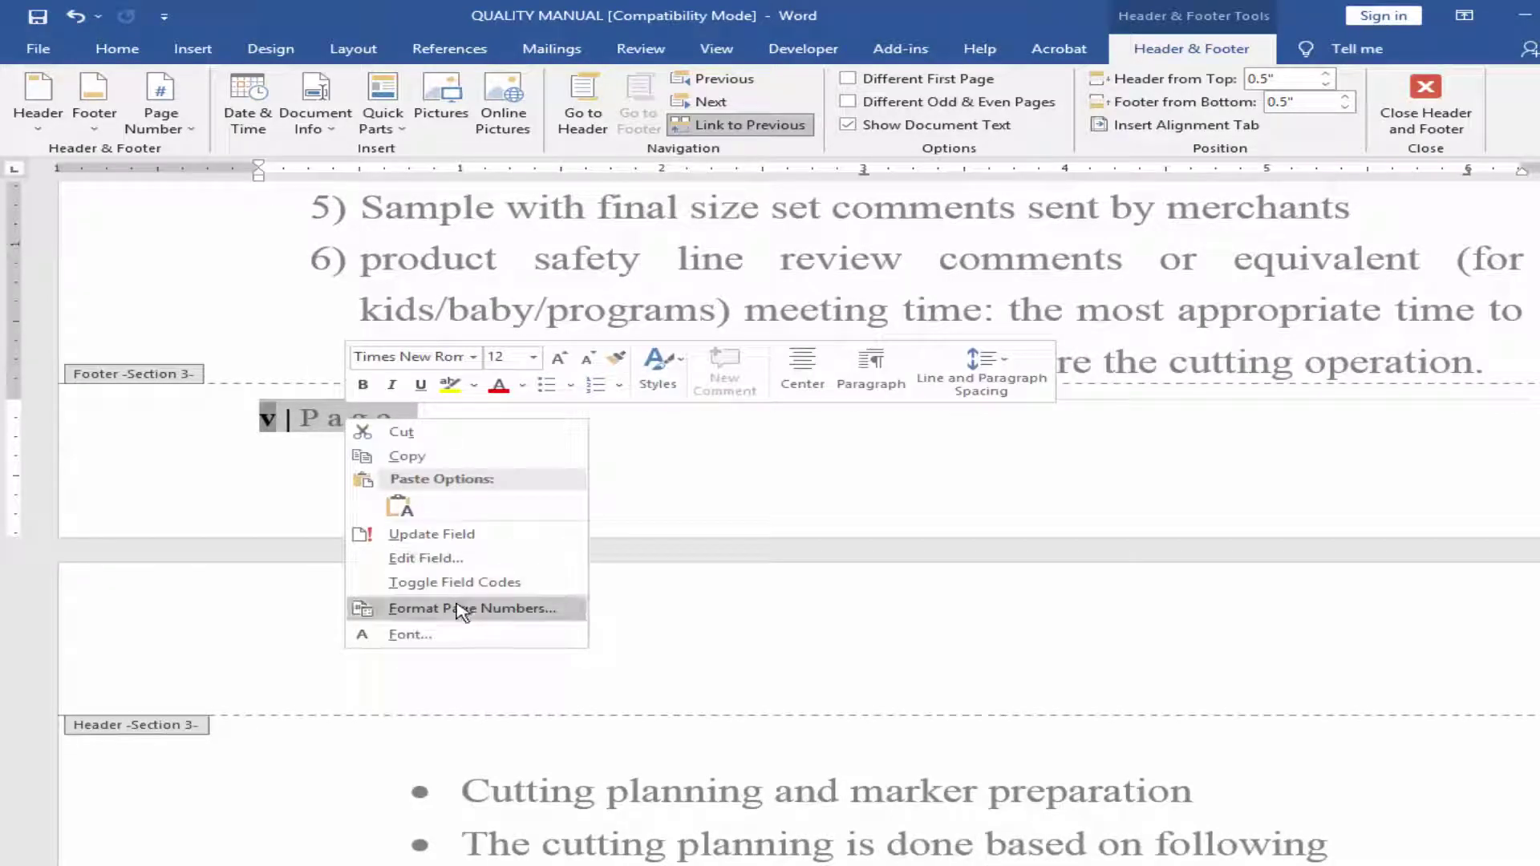
left_click(520, 618)
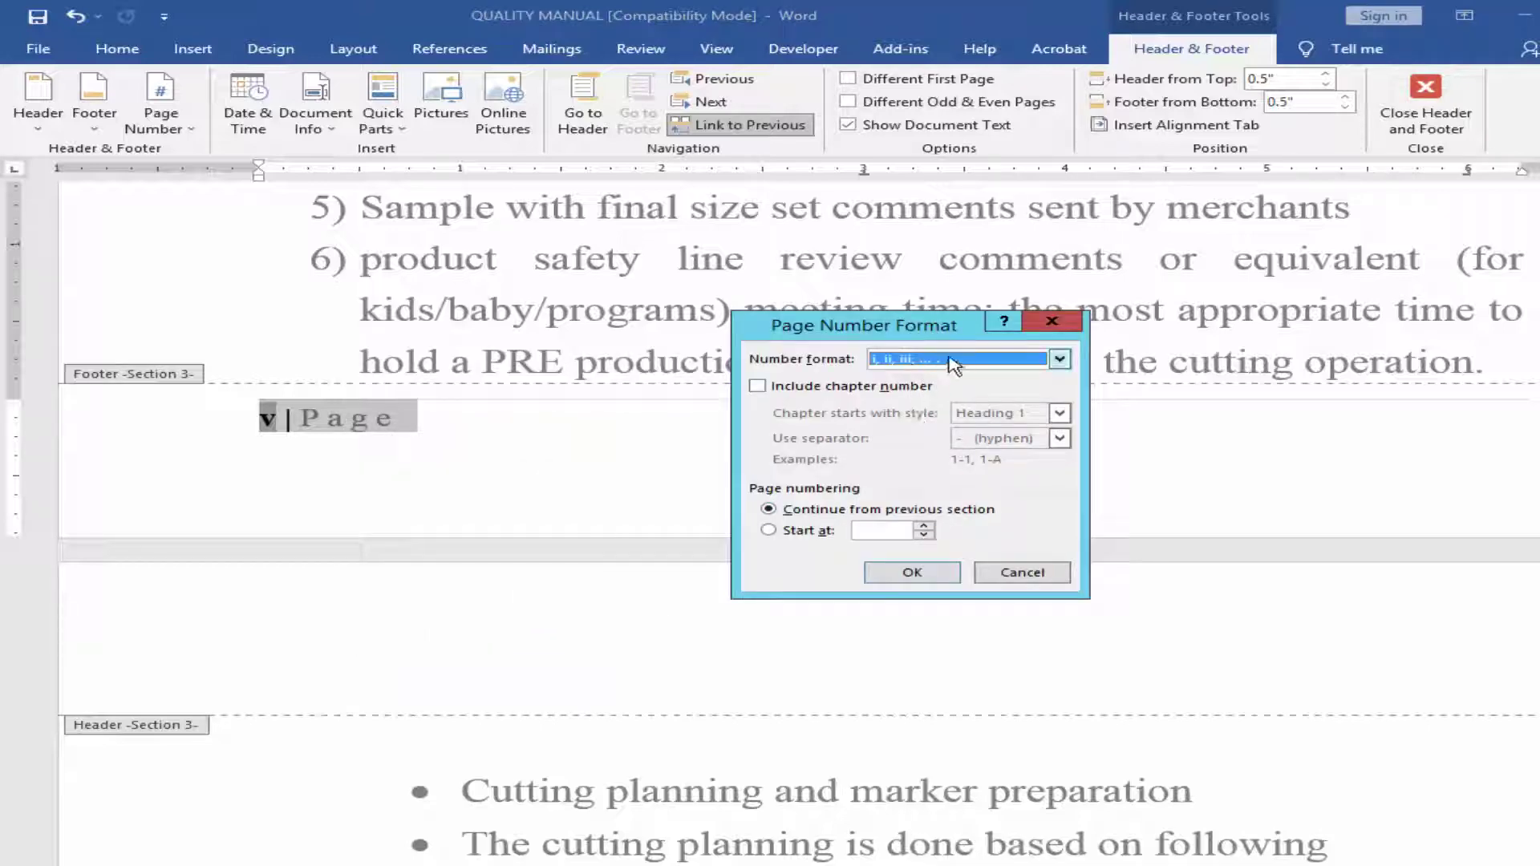
left_click(957, 361)
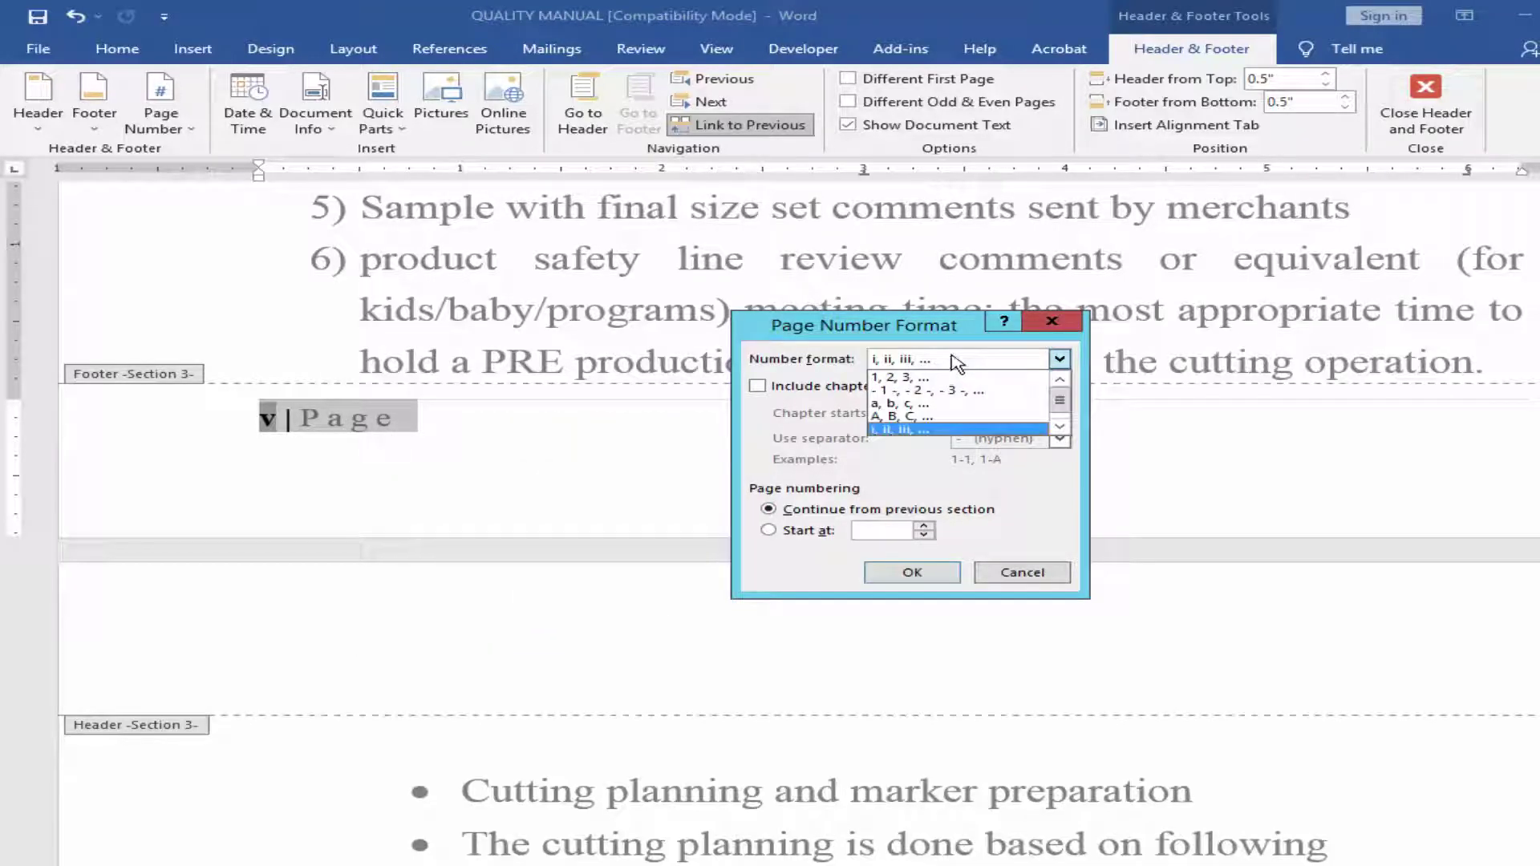
left_click(918, 377)
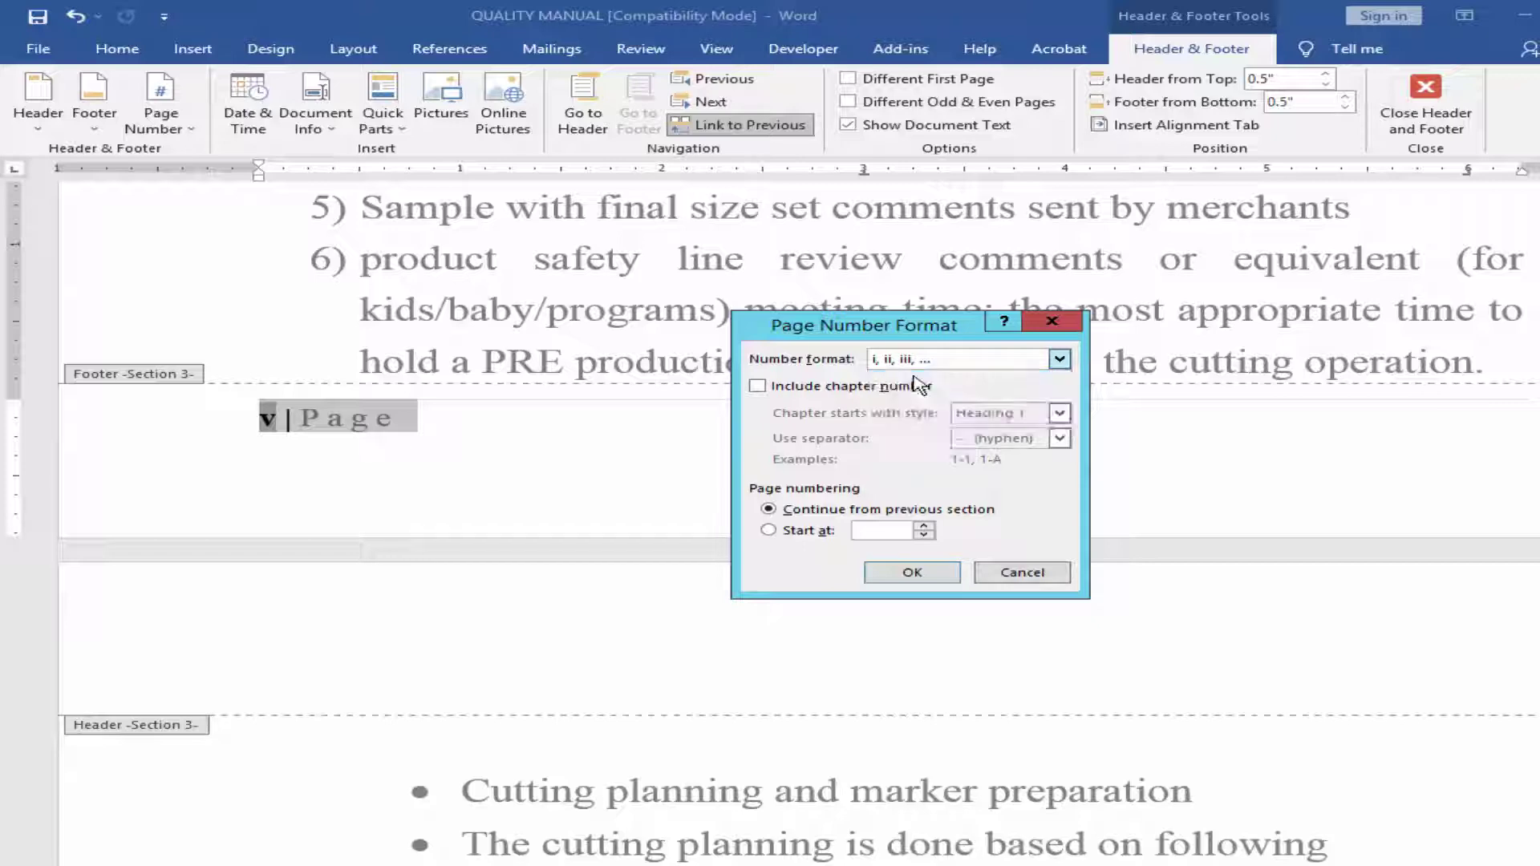
left_click(913, 573)
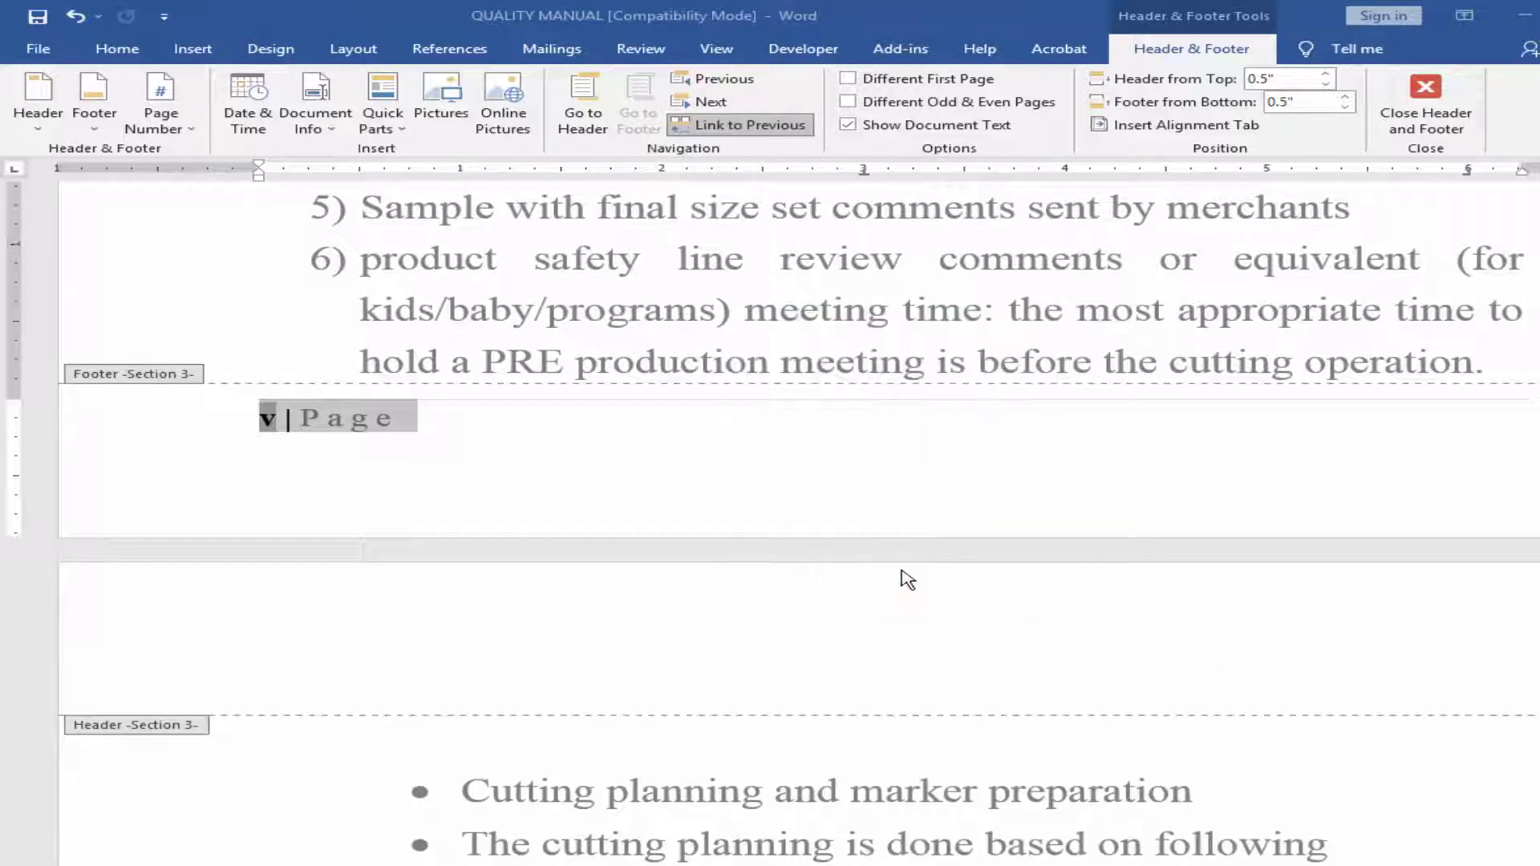
scroll(671, 694, "down", 10)
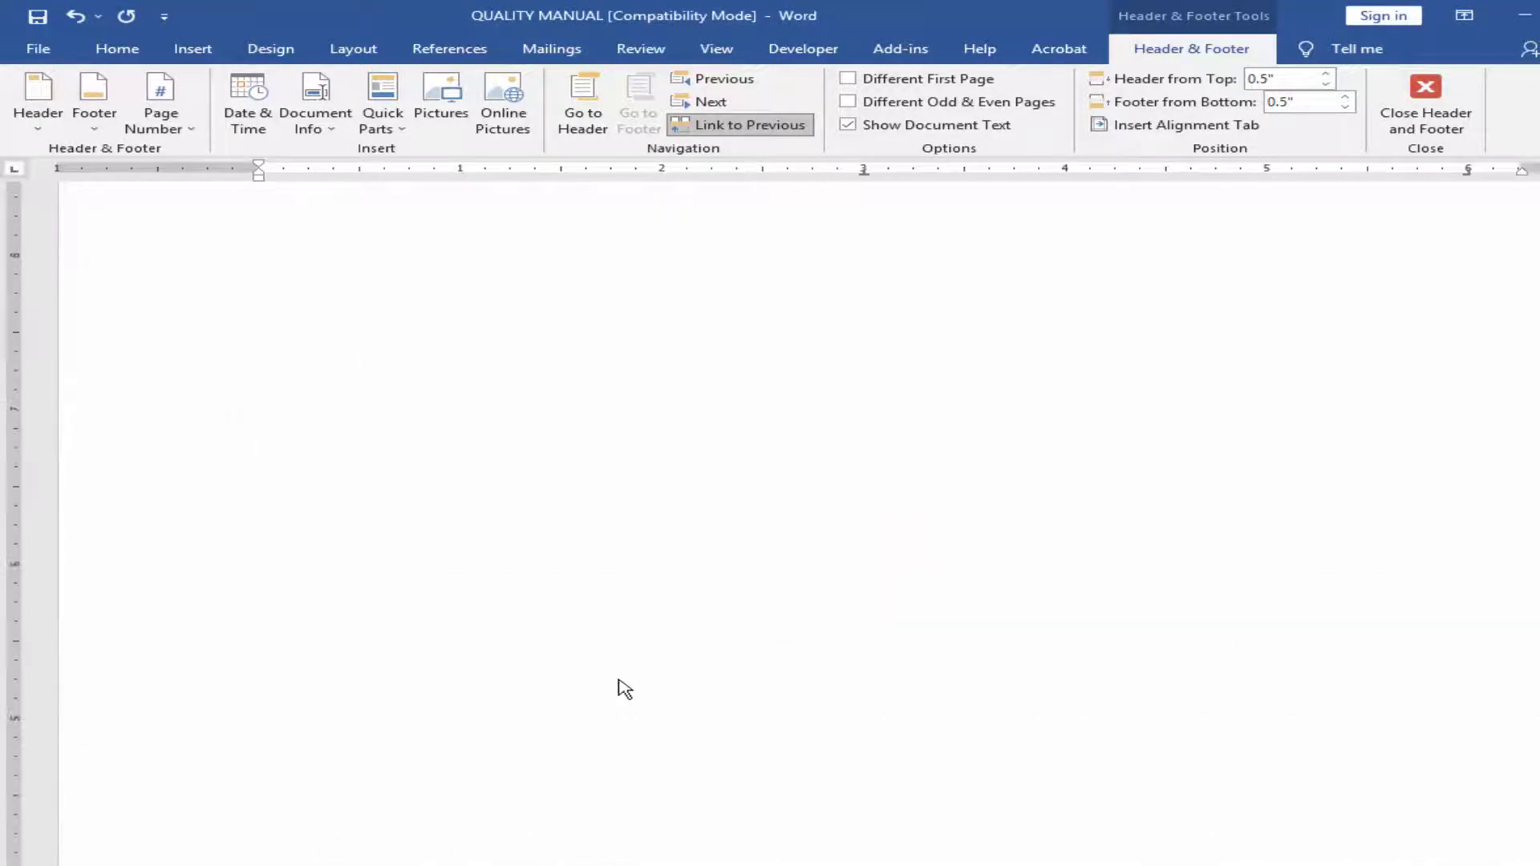
scroll(621, 688, "up", 10)
scroll(622, 689, "up", 10)
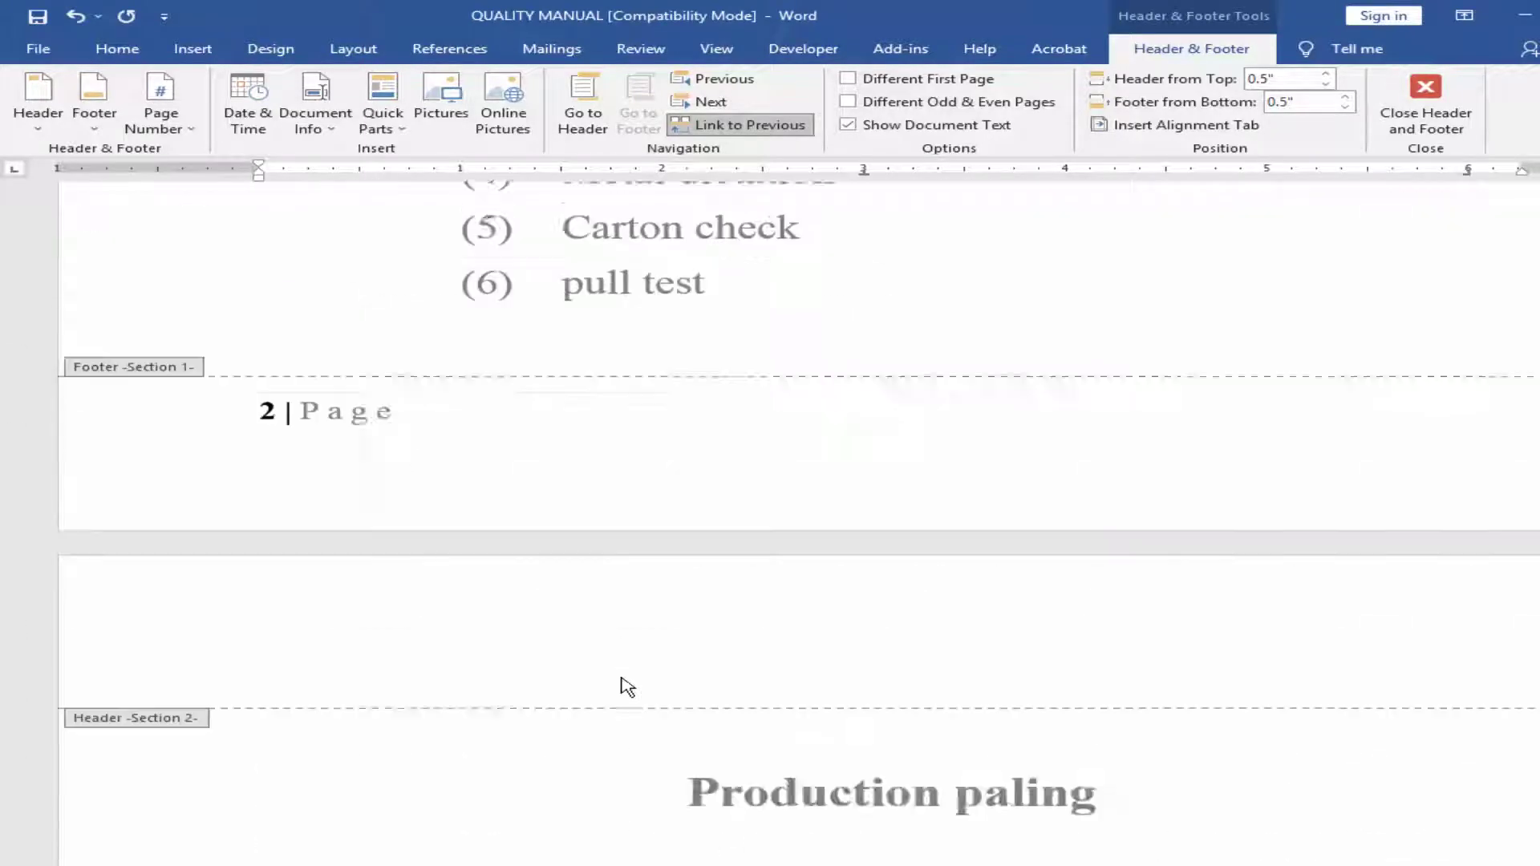
scroll(591, 674, "down", 5)
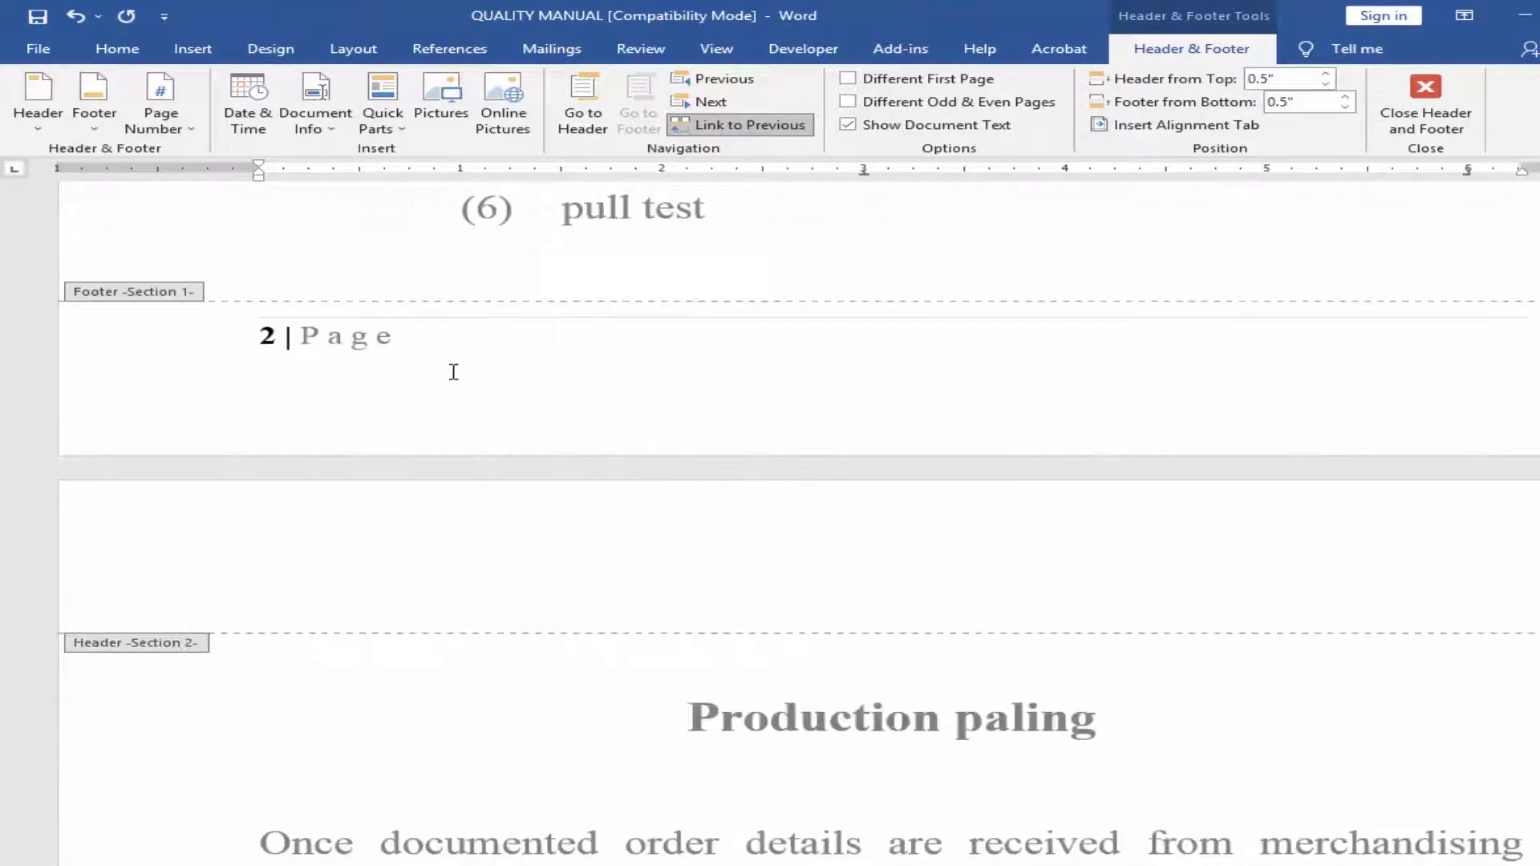
left_click_drag(436, 341, 234, 319)
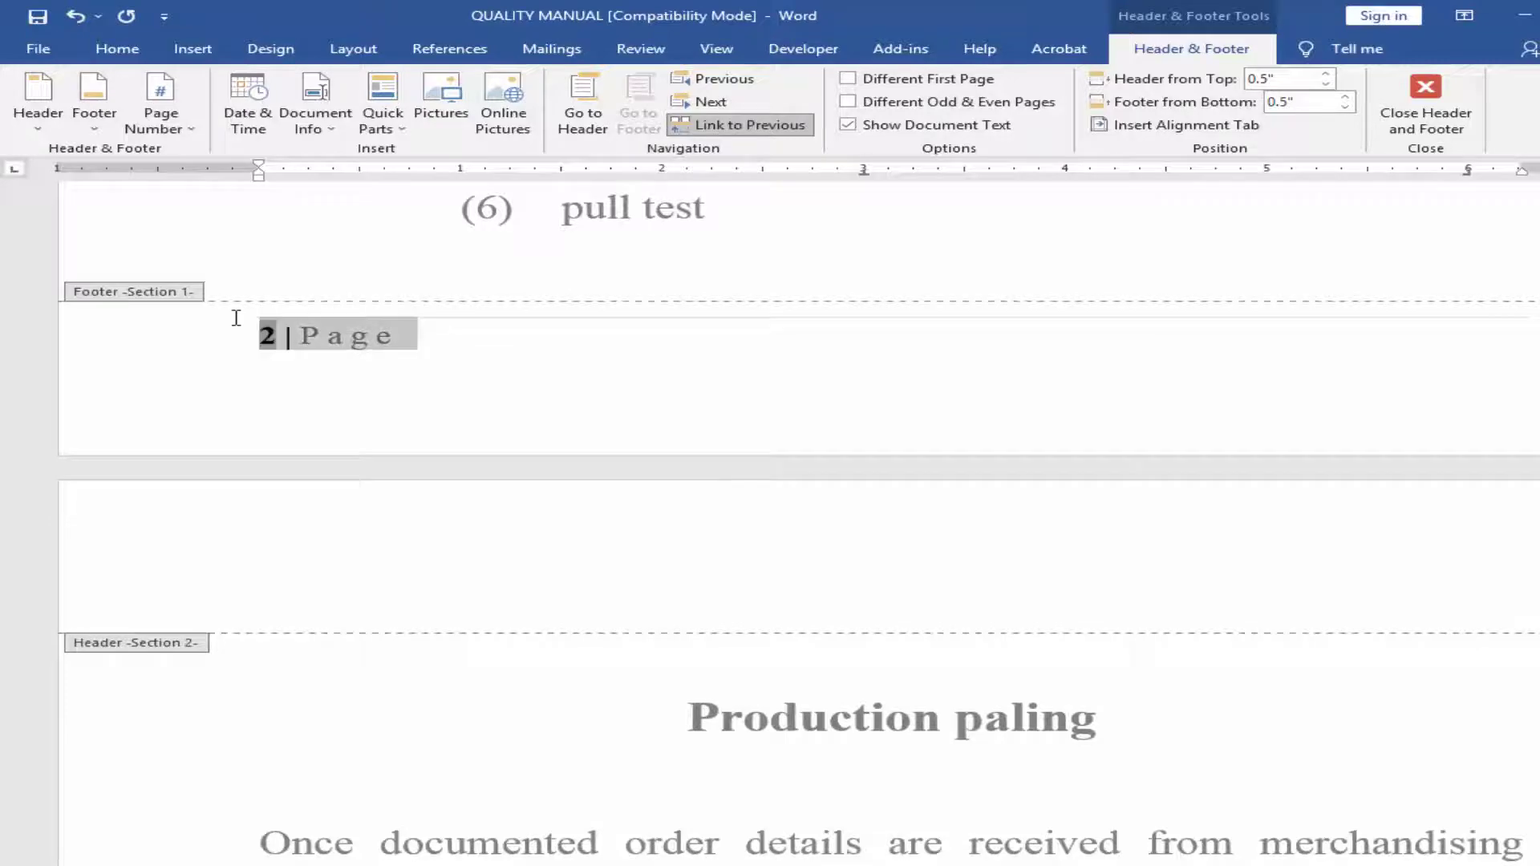
scroll(423, 660, "down", 15)
scroll(433, 649, "down", 5)
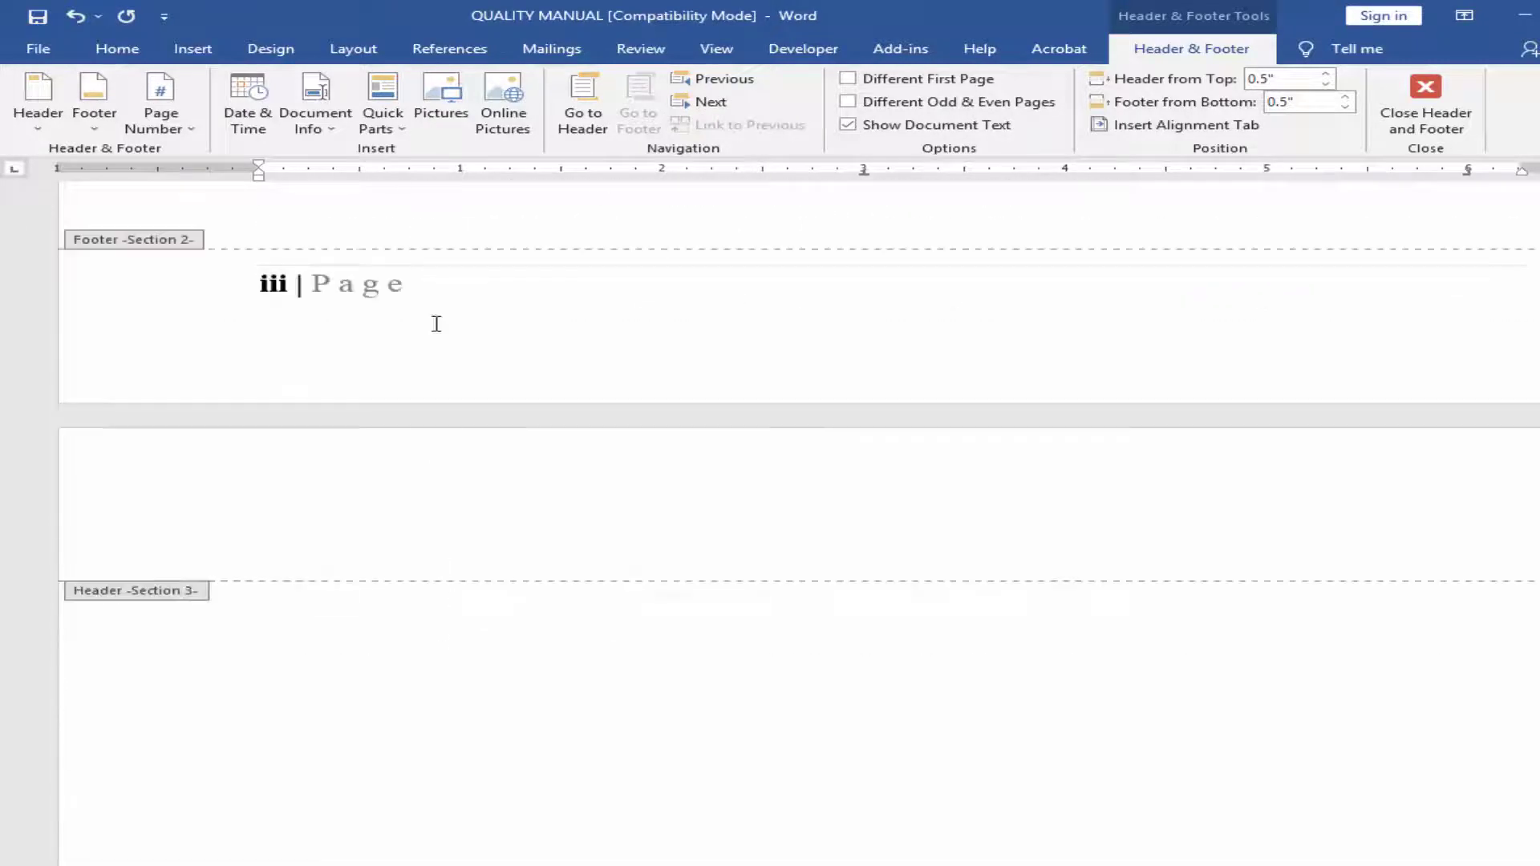
left_click(213, 299)
scroll(393, 805, "down", 10)
scroll(401, 806, "down", 6)
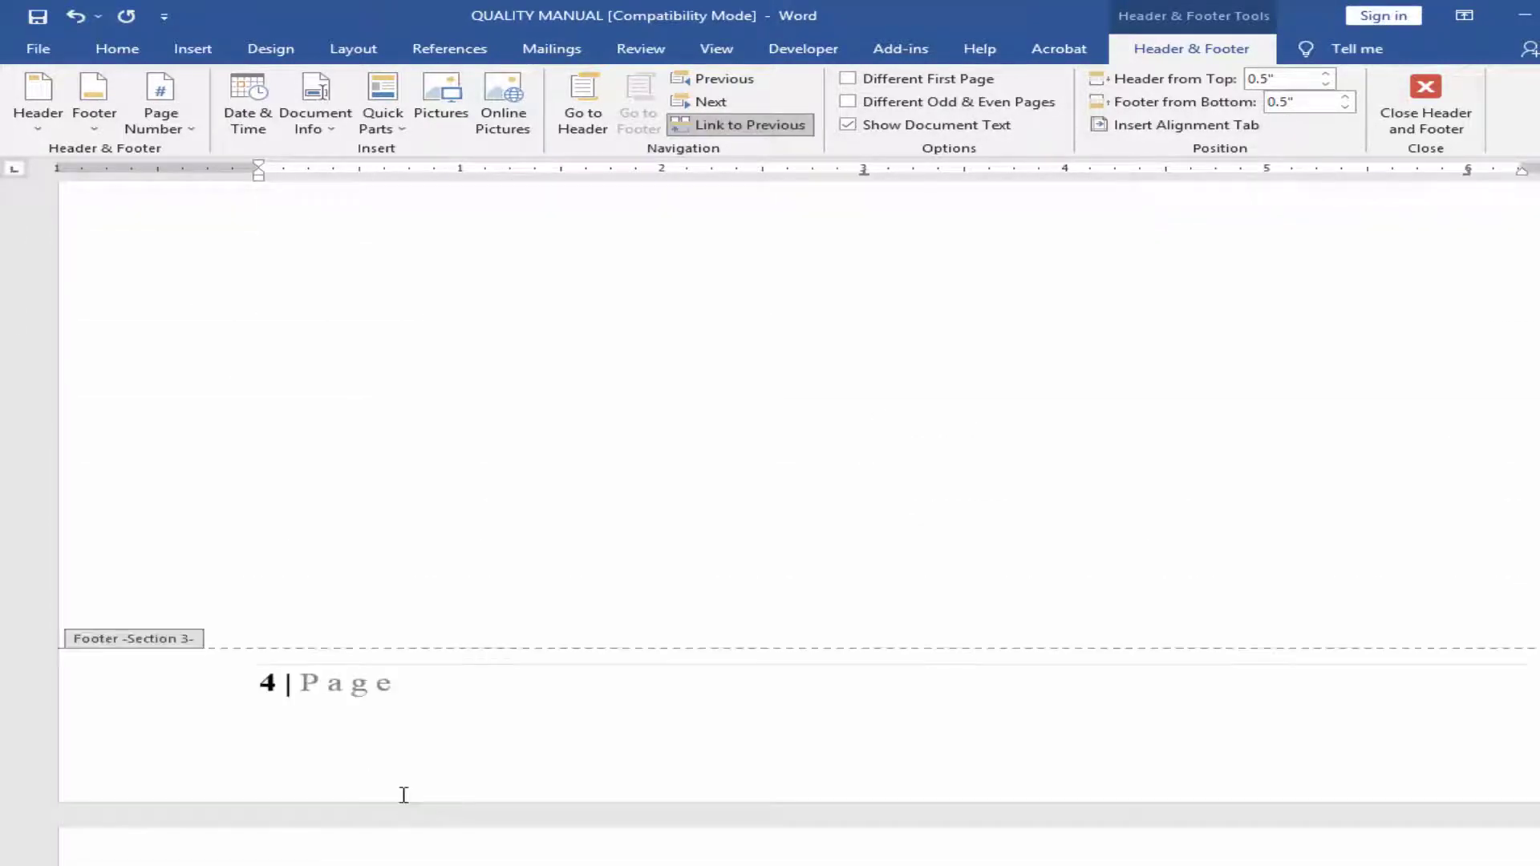
left_click(202, 379)
scroll(450, 722, "down", 12)
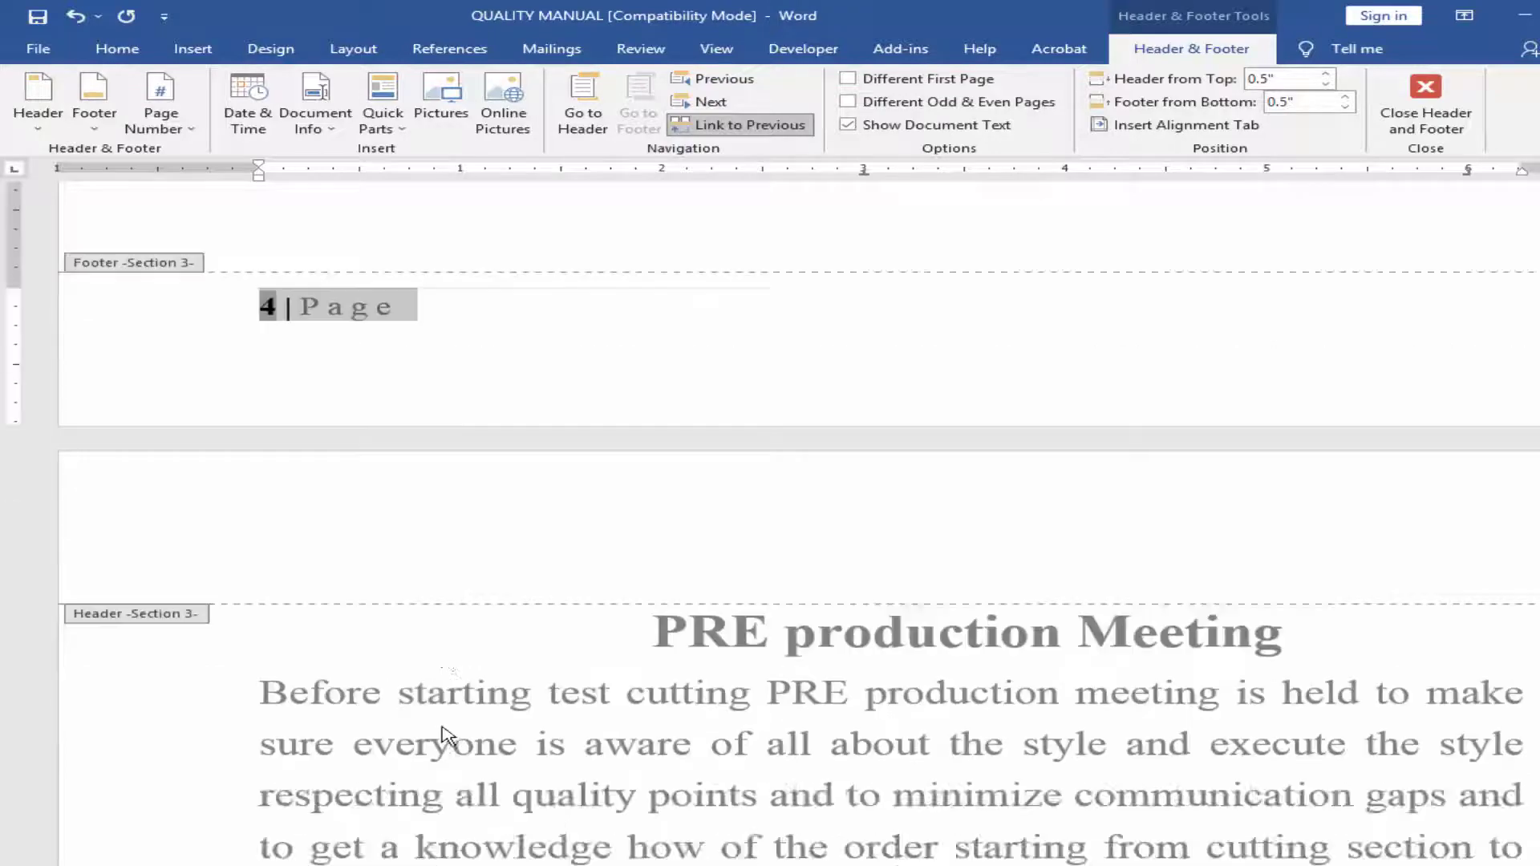
scroll(451, 734, "down", 12)
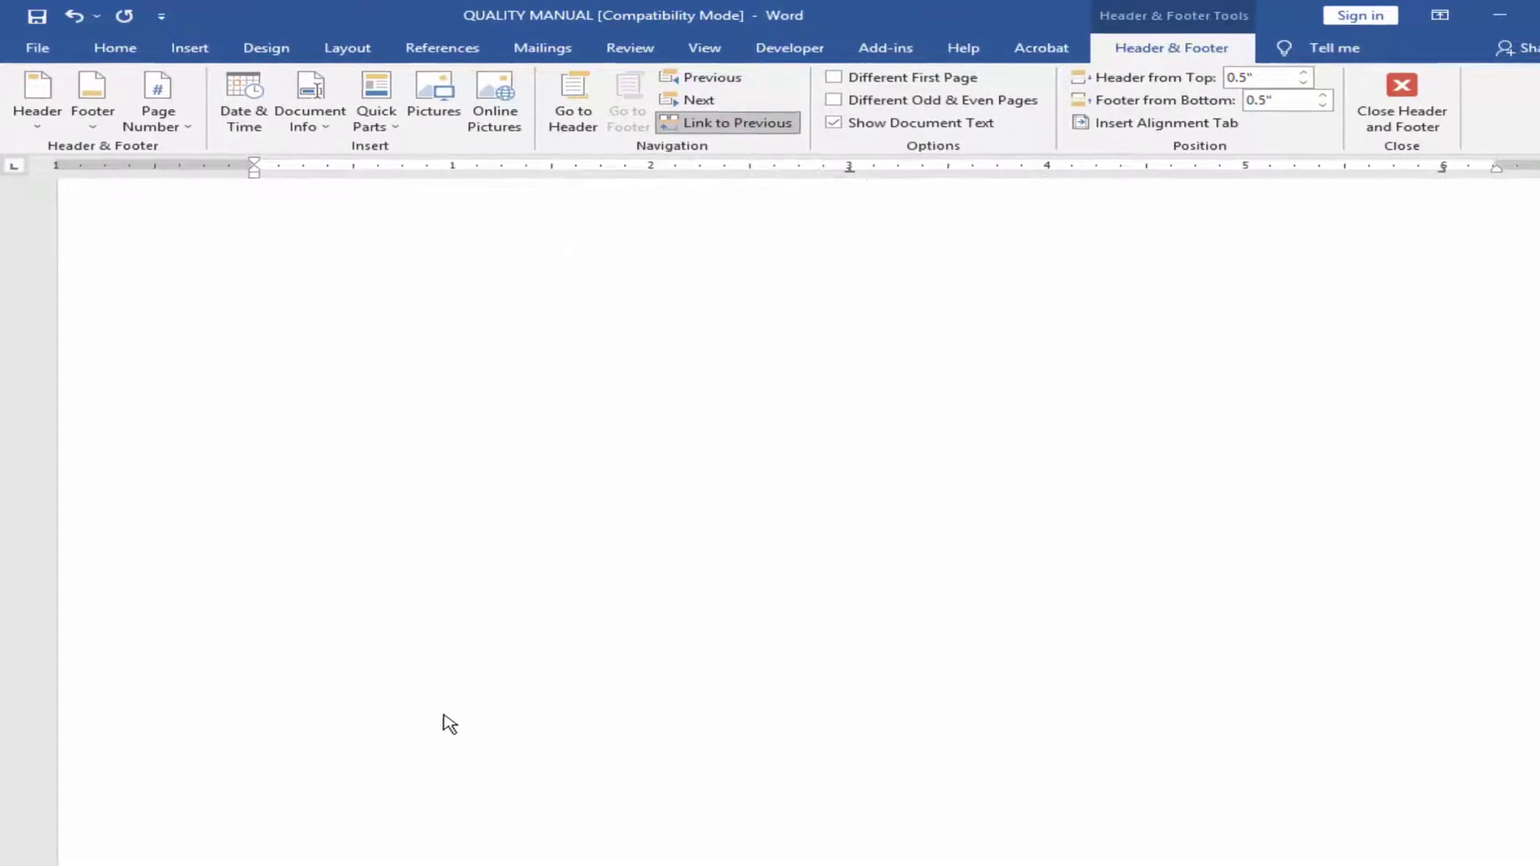
triple_click(357, 546)
scroll(453, 673, "down", 12)
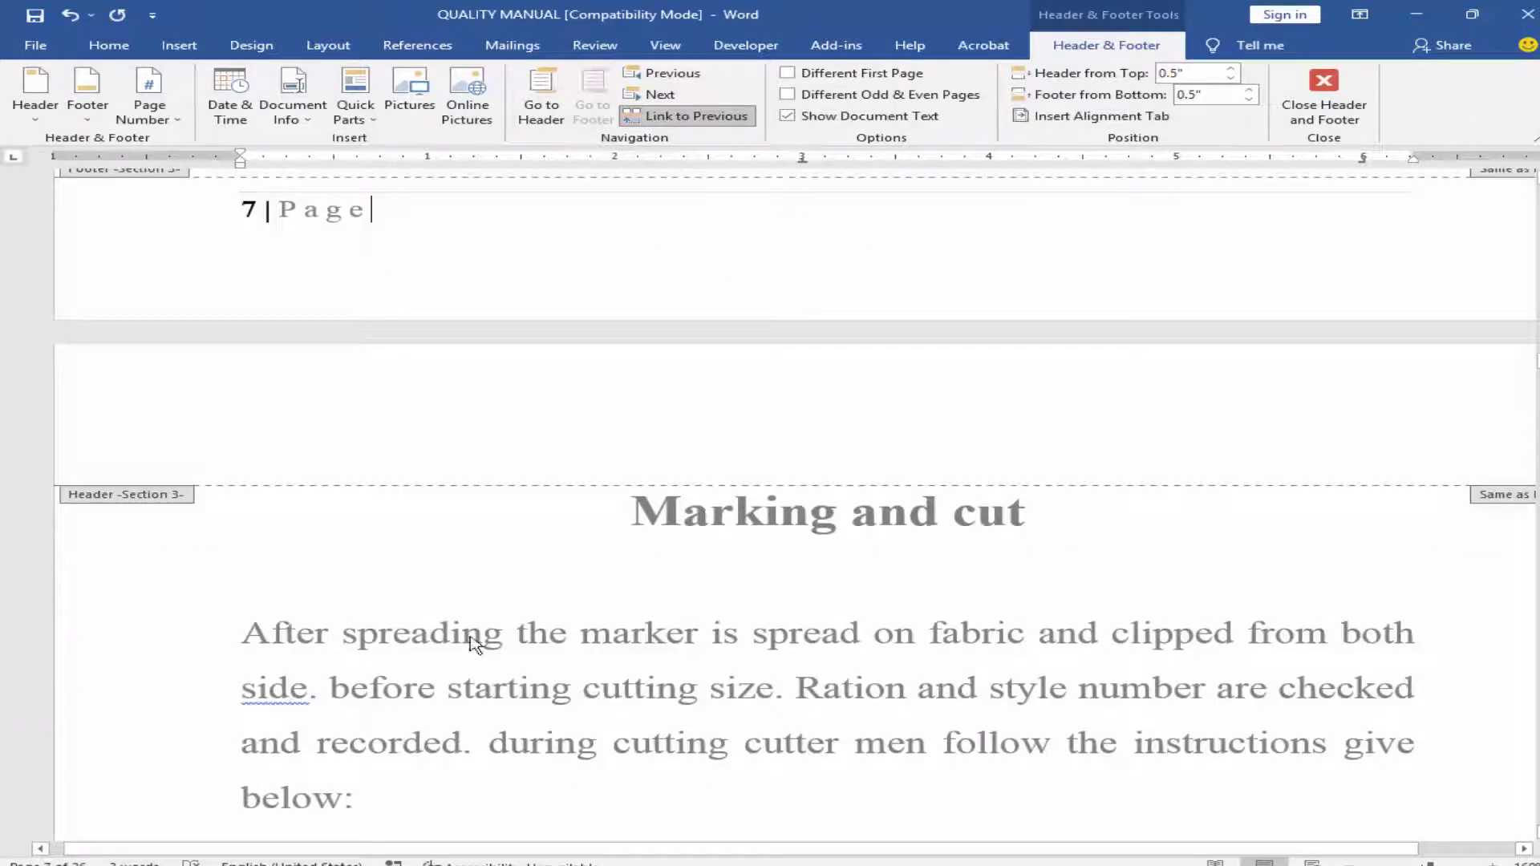
scroll(384, 435, "up", 4)
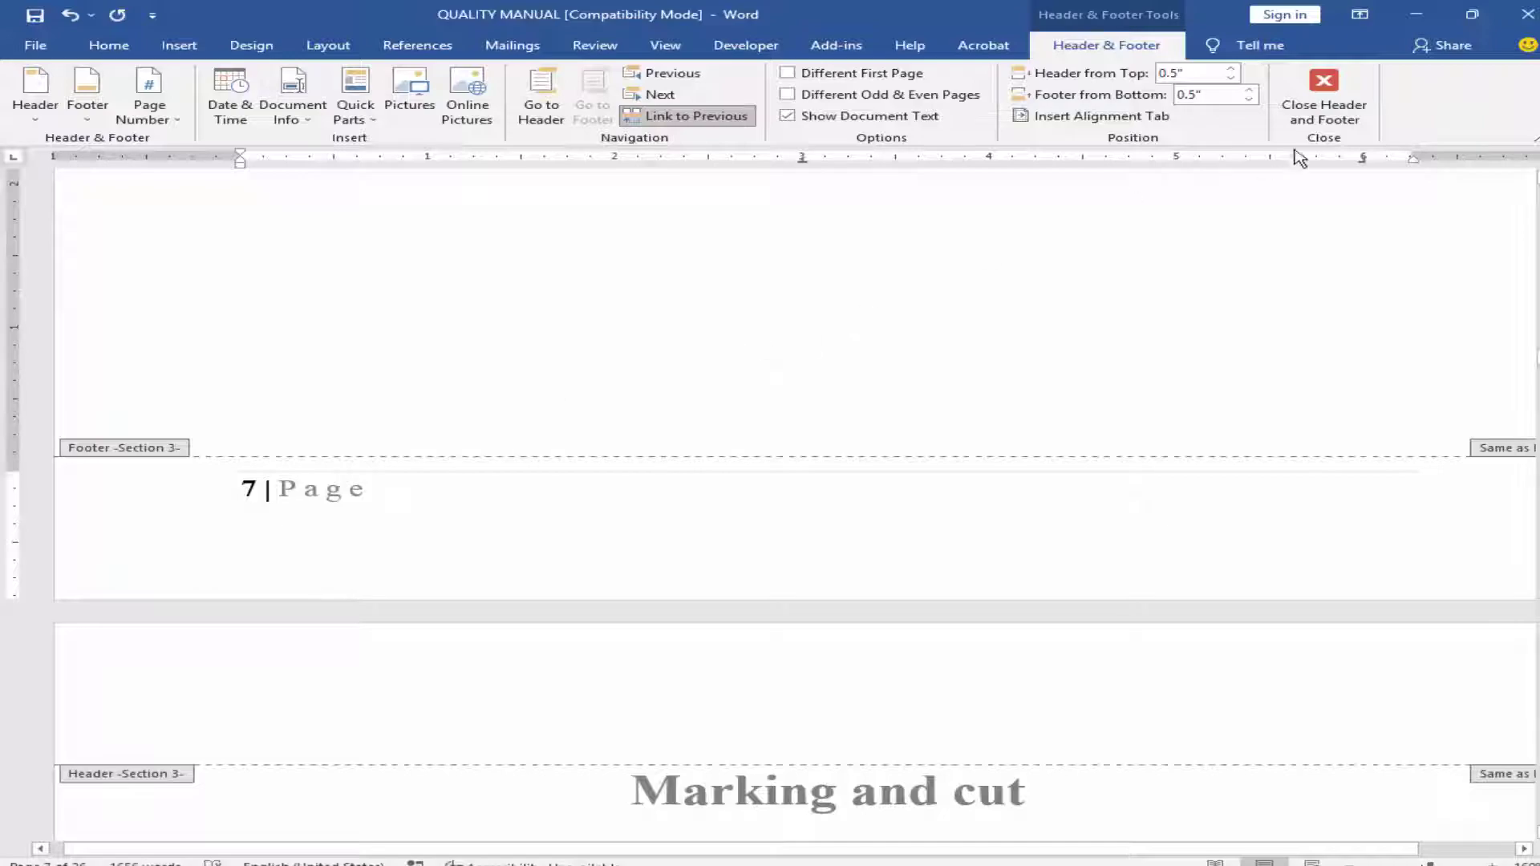
Step: Close footer editing and place the insertion point at the end of page 7
left_click(1324, 103)
scroll(753, 594, "down", 10)
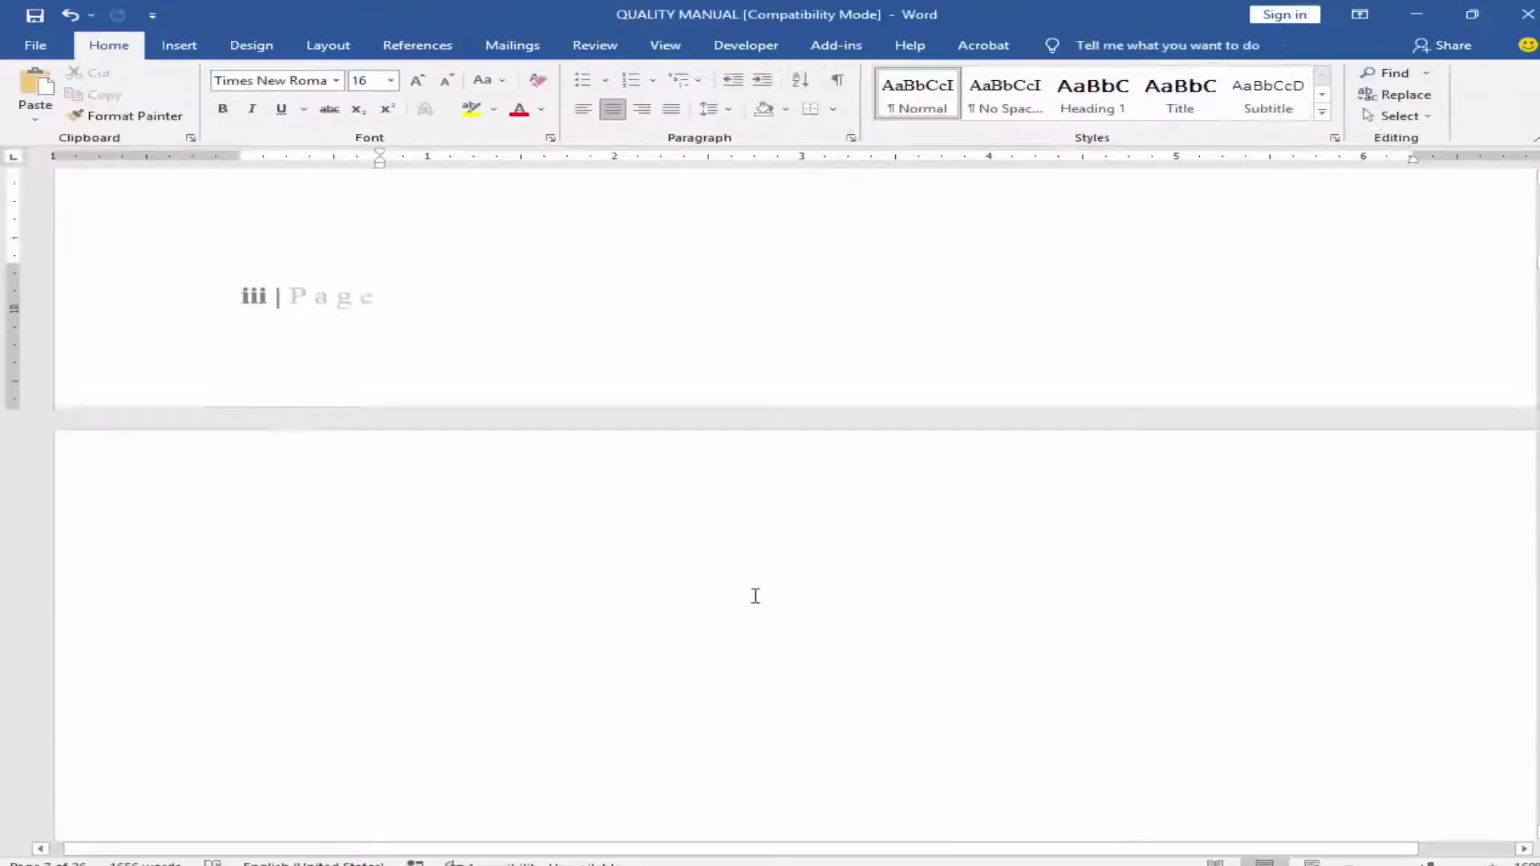
scroll(836, 570, "down", 2)
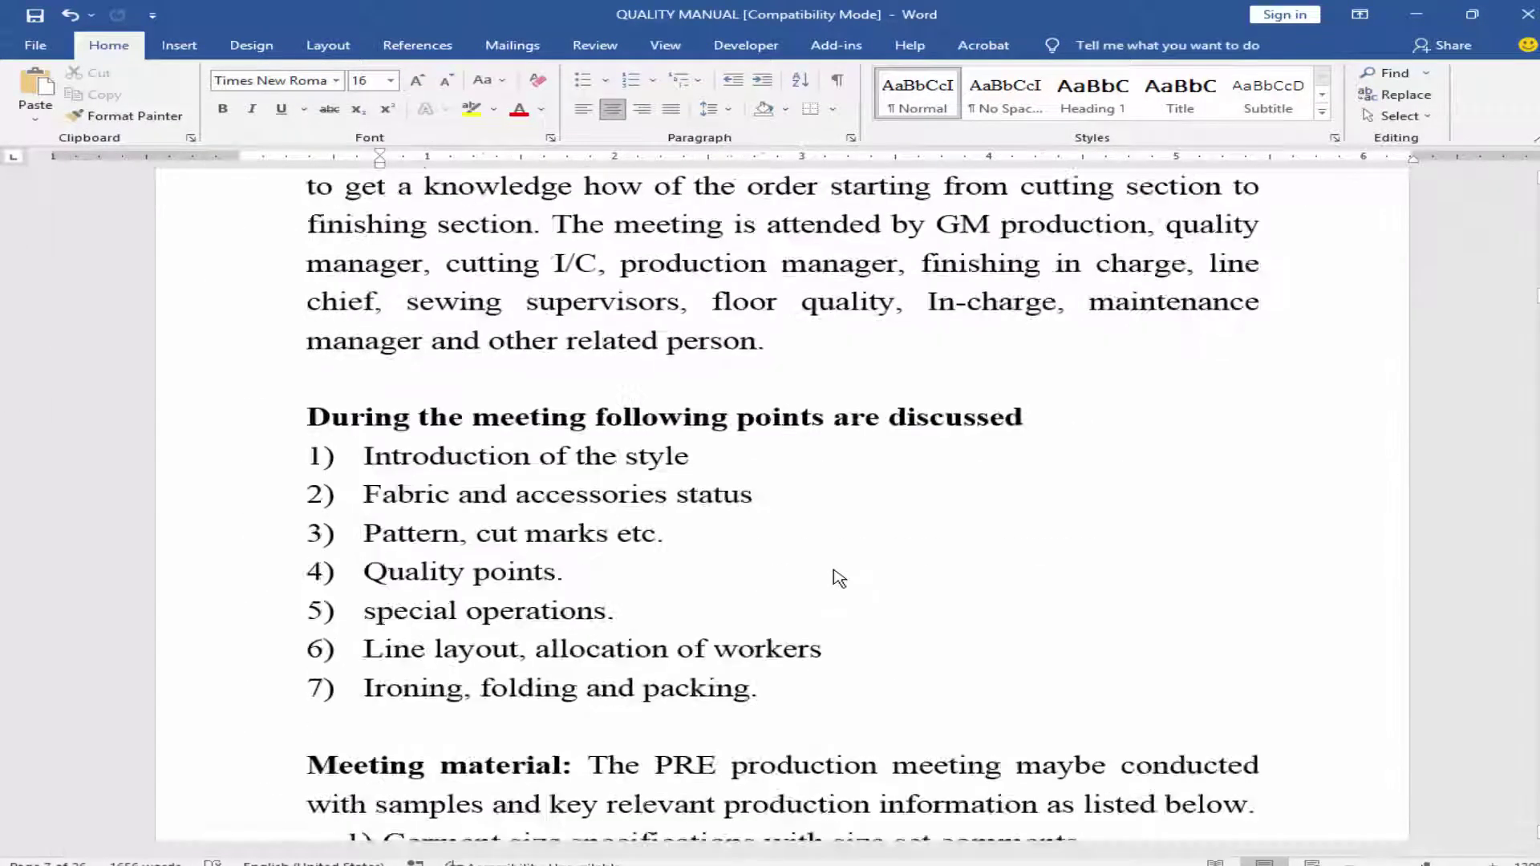
scroll(832, 578, "down", 15)
scroll(808, 564, "down", 15)
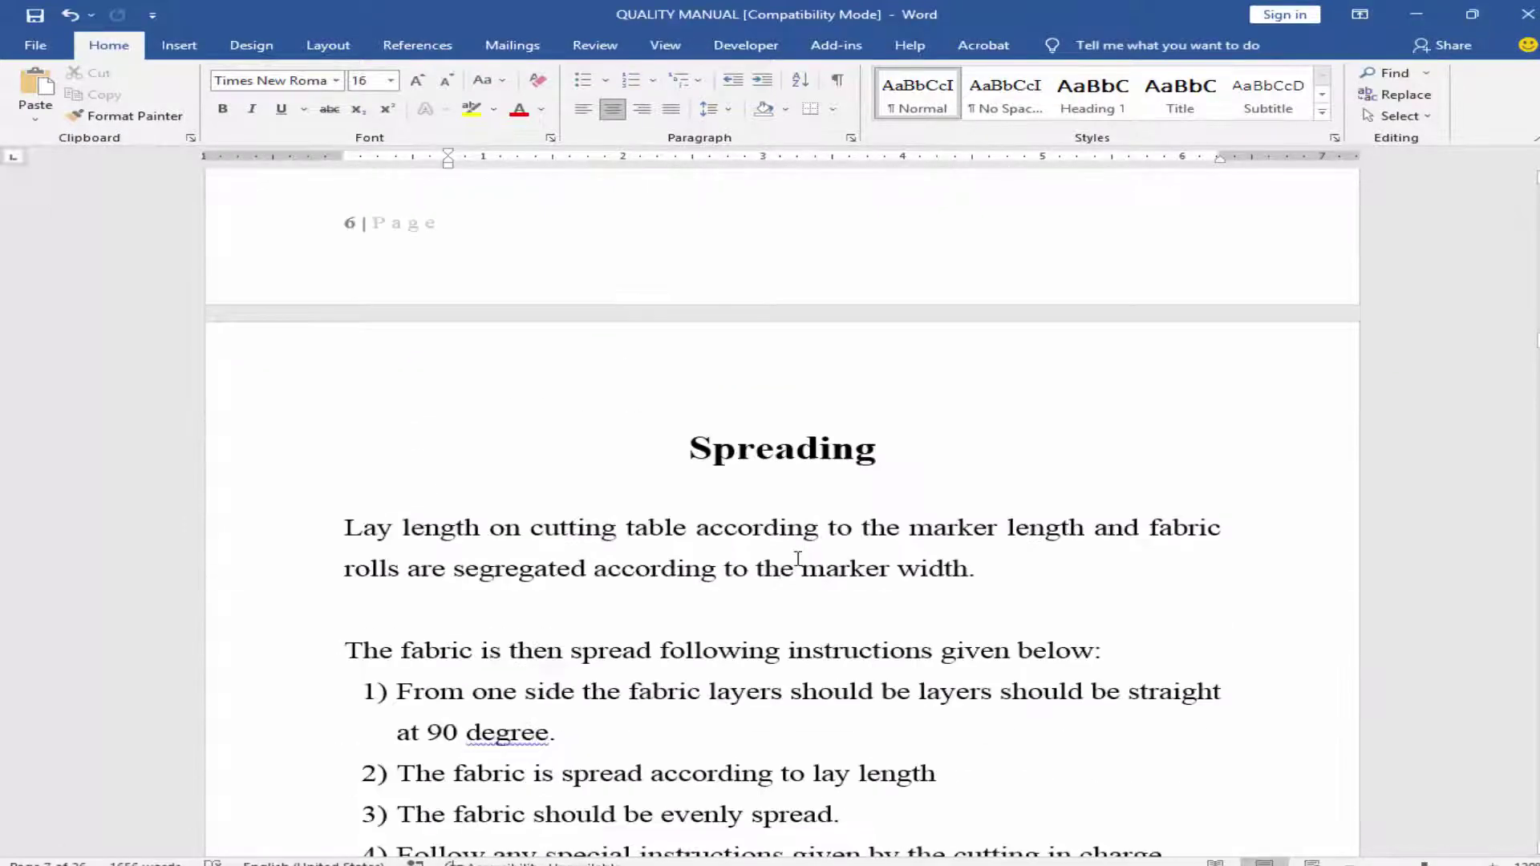
scroll(796, 558, "down", 12)
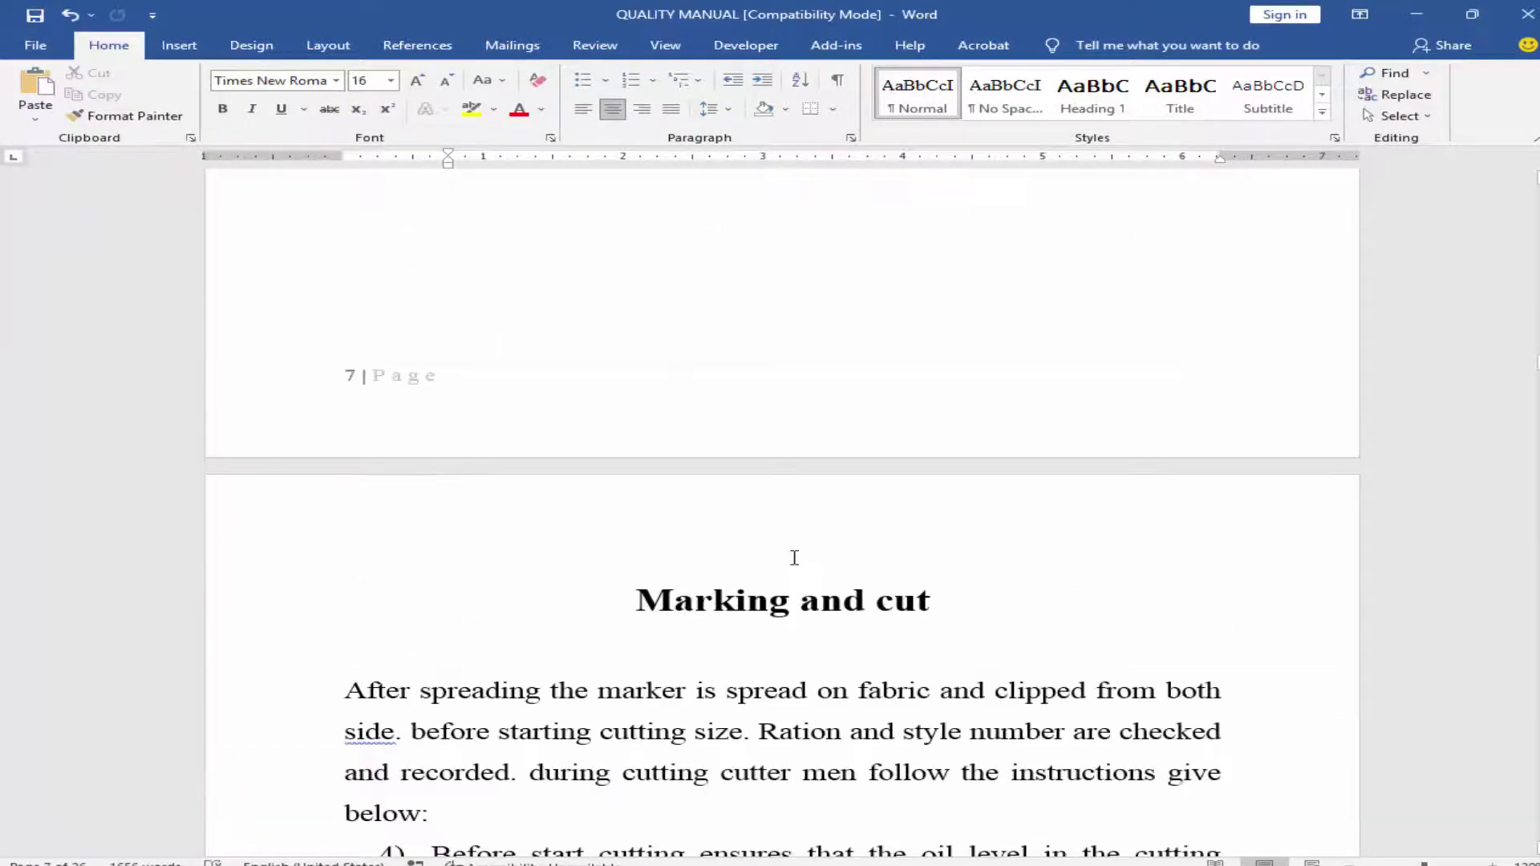
scroll(835, 523, "up", 5)
left_click(475, 437)
scroll(599, 478, "up", 5)
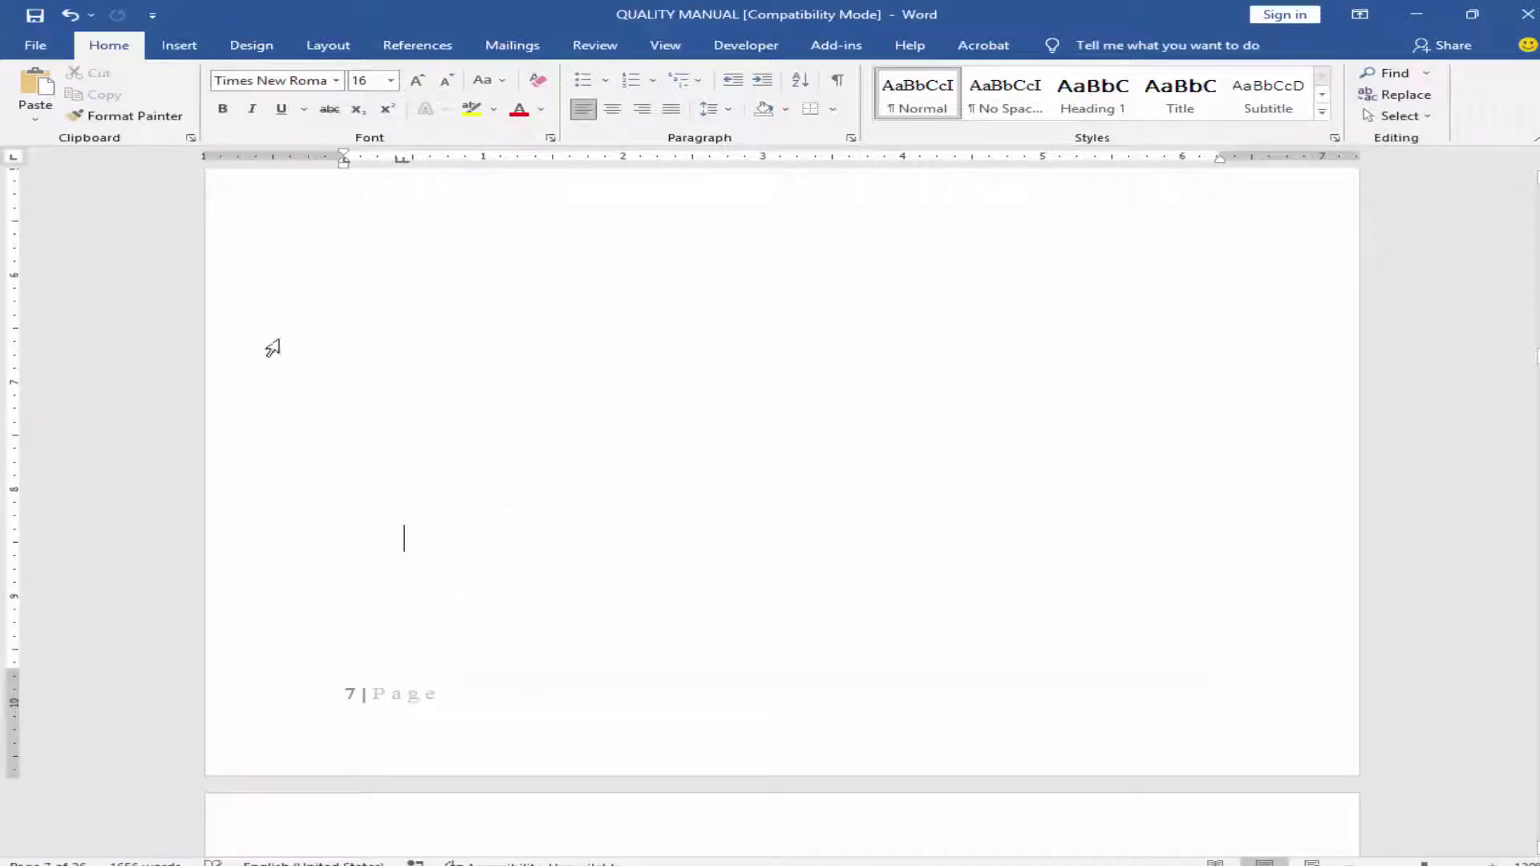
Step: Insert a next-page section break after page 7
left_click(177, 46)
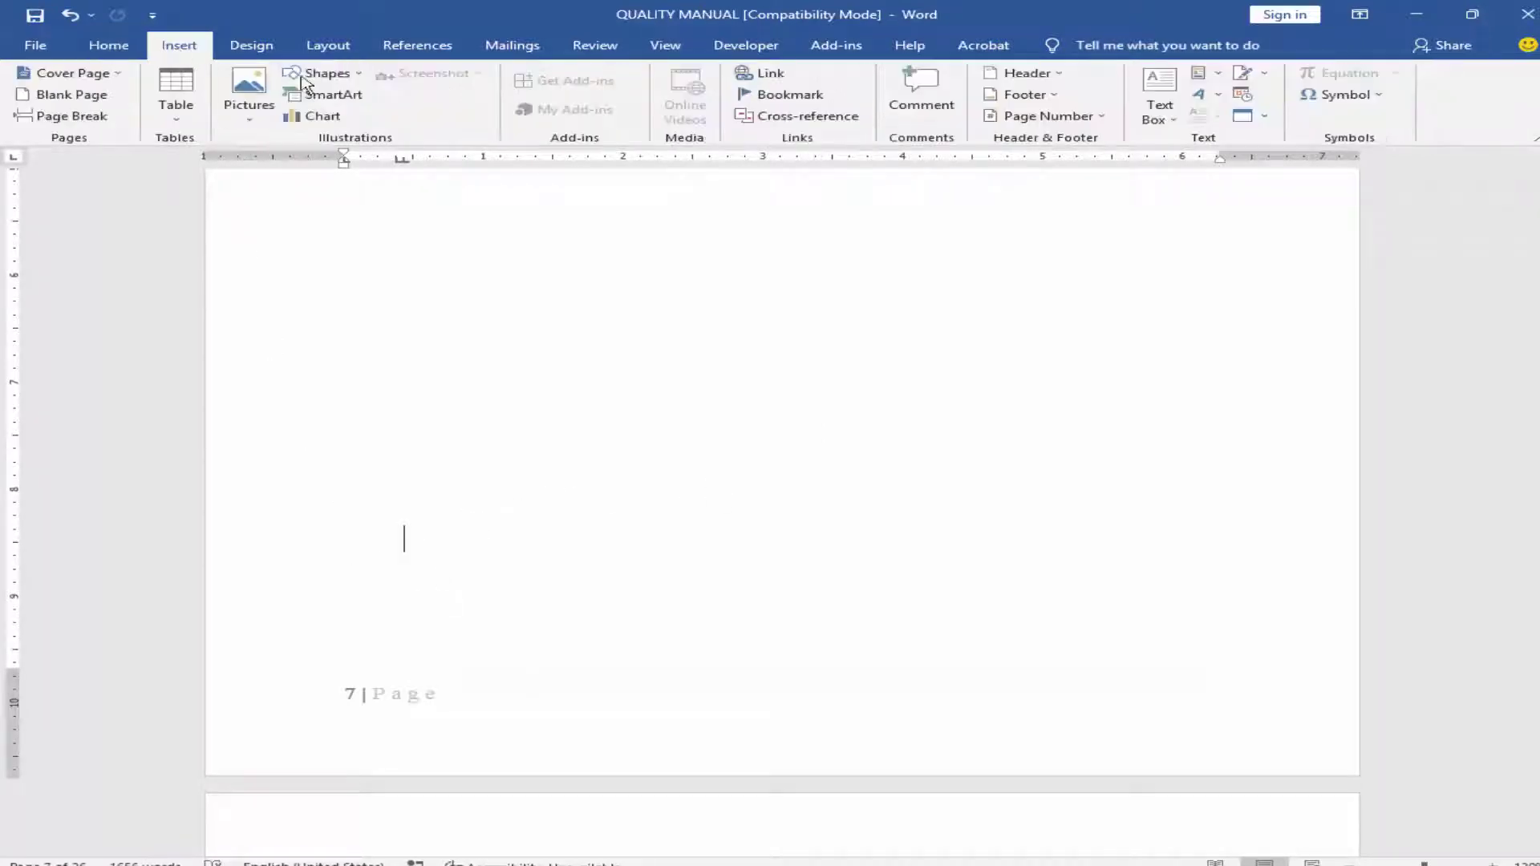
left_click(323, 46)
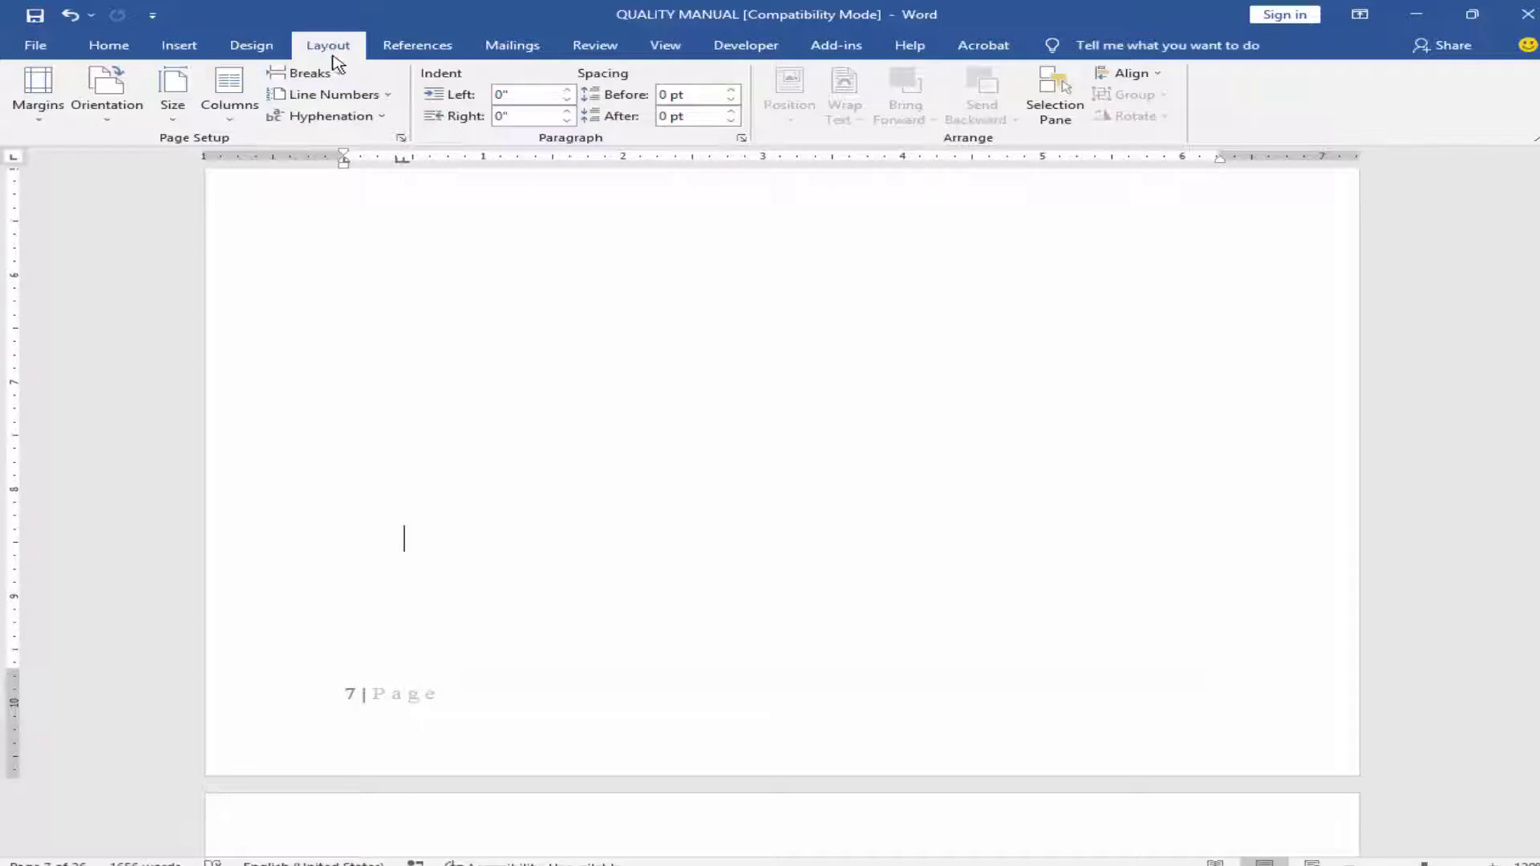
left_click(310, 73)
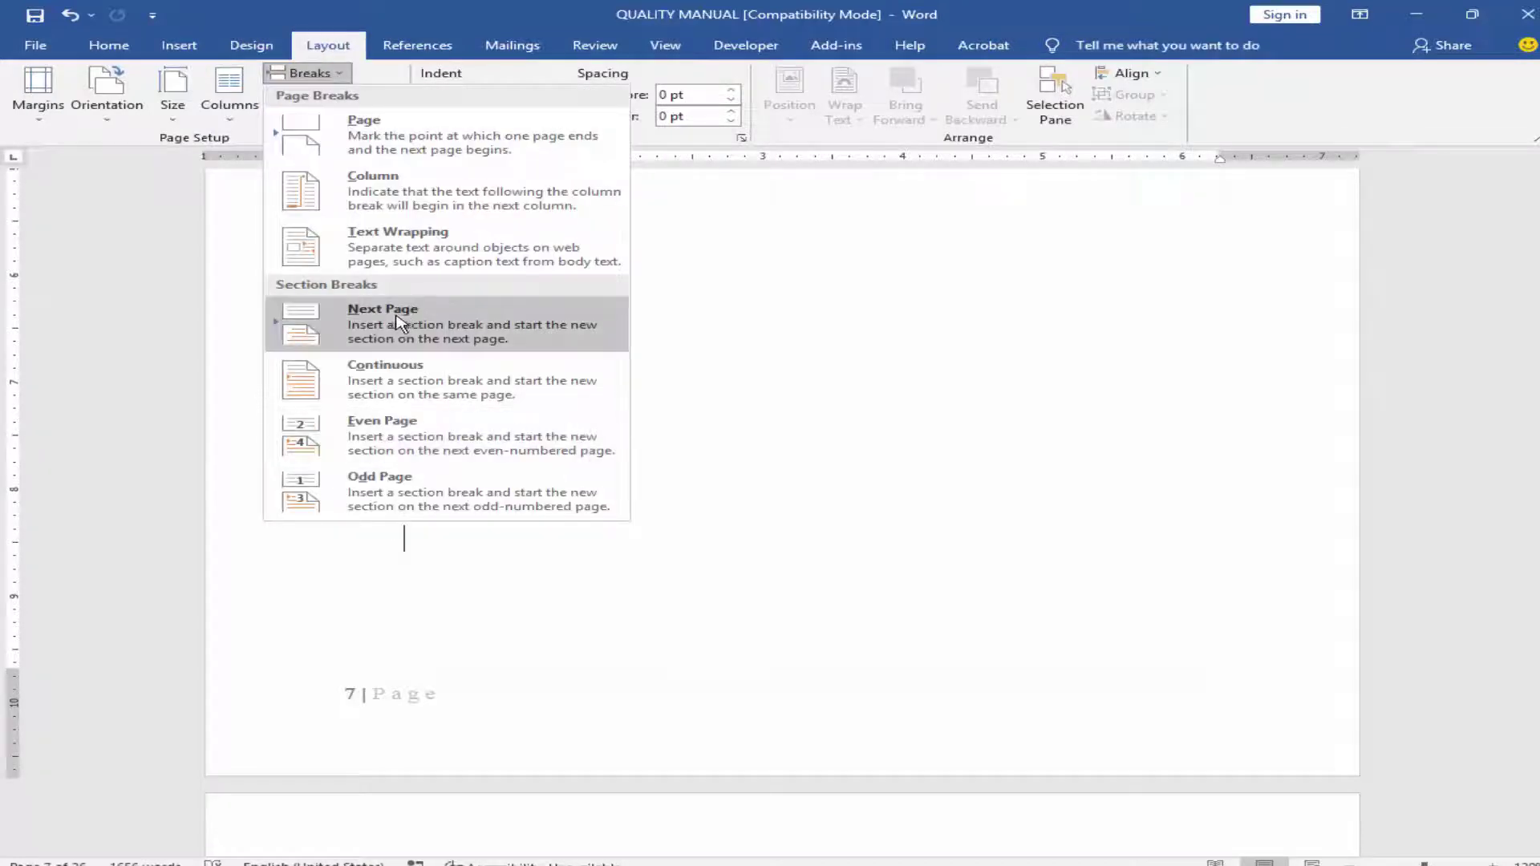
left_click(422, 324)
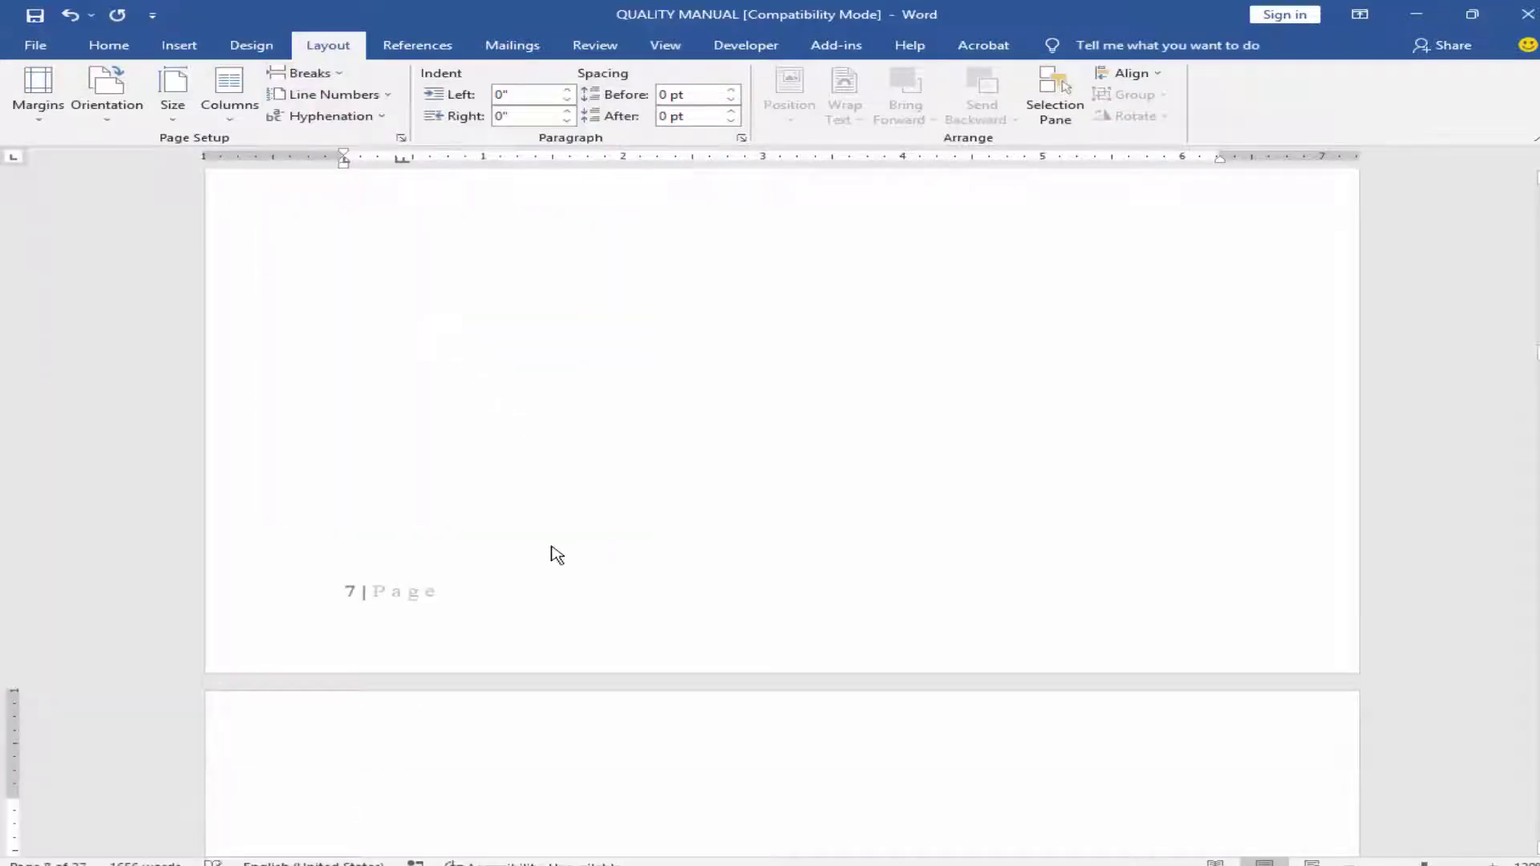
scroll(488, 553, "down", 1)
scroll(498, 513, "down", 1)
scroll(442, 544, "up", 1)
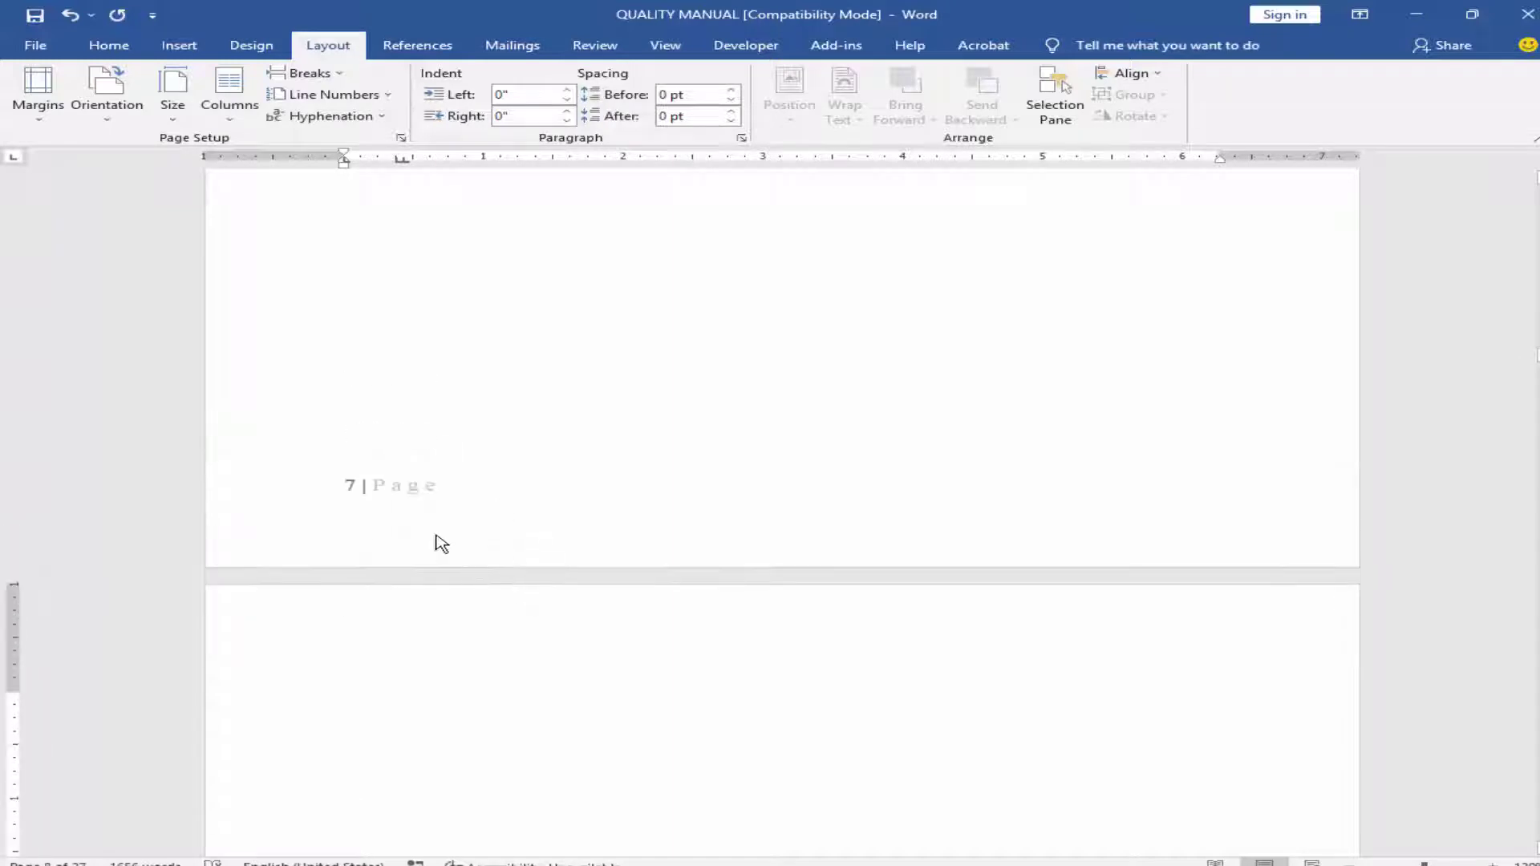
Step: Select the 7 | Page footer number and switch its format to capital letters A, B, C
double_click(391, 492)
left_click_drag(344, 486, 452, 479)
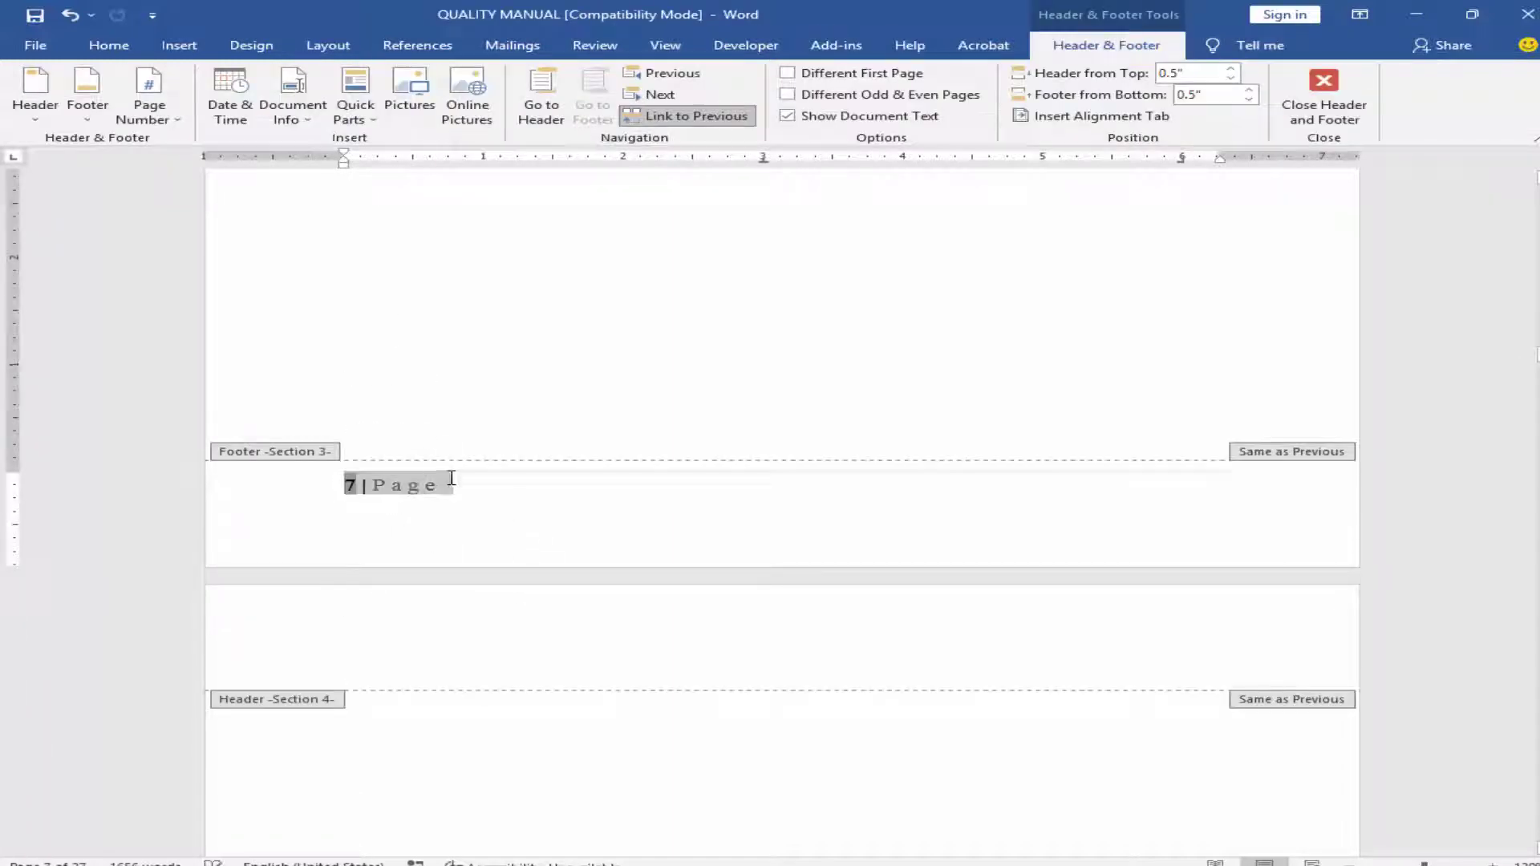
right_click(373, 485)
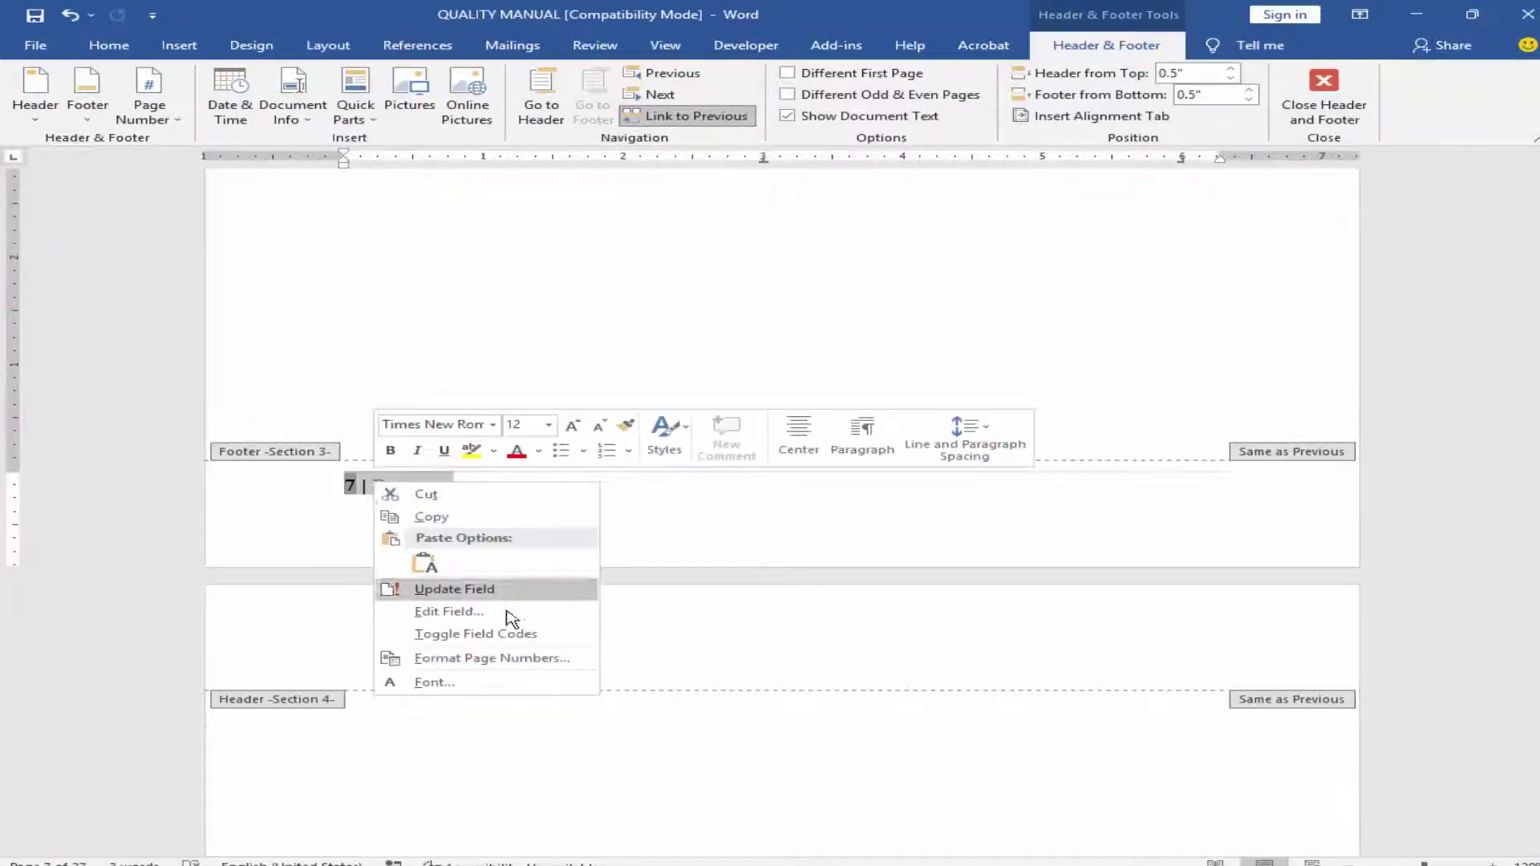
left_click(545, 660)
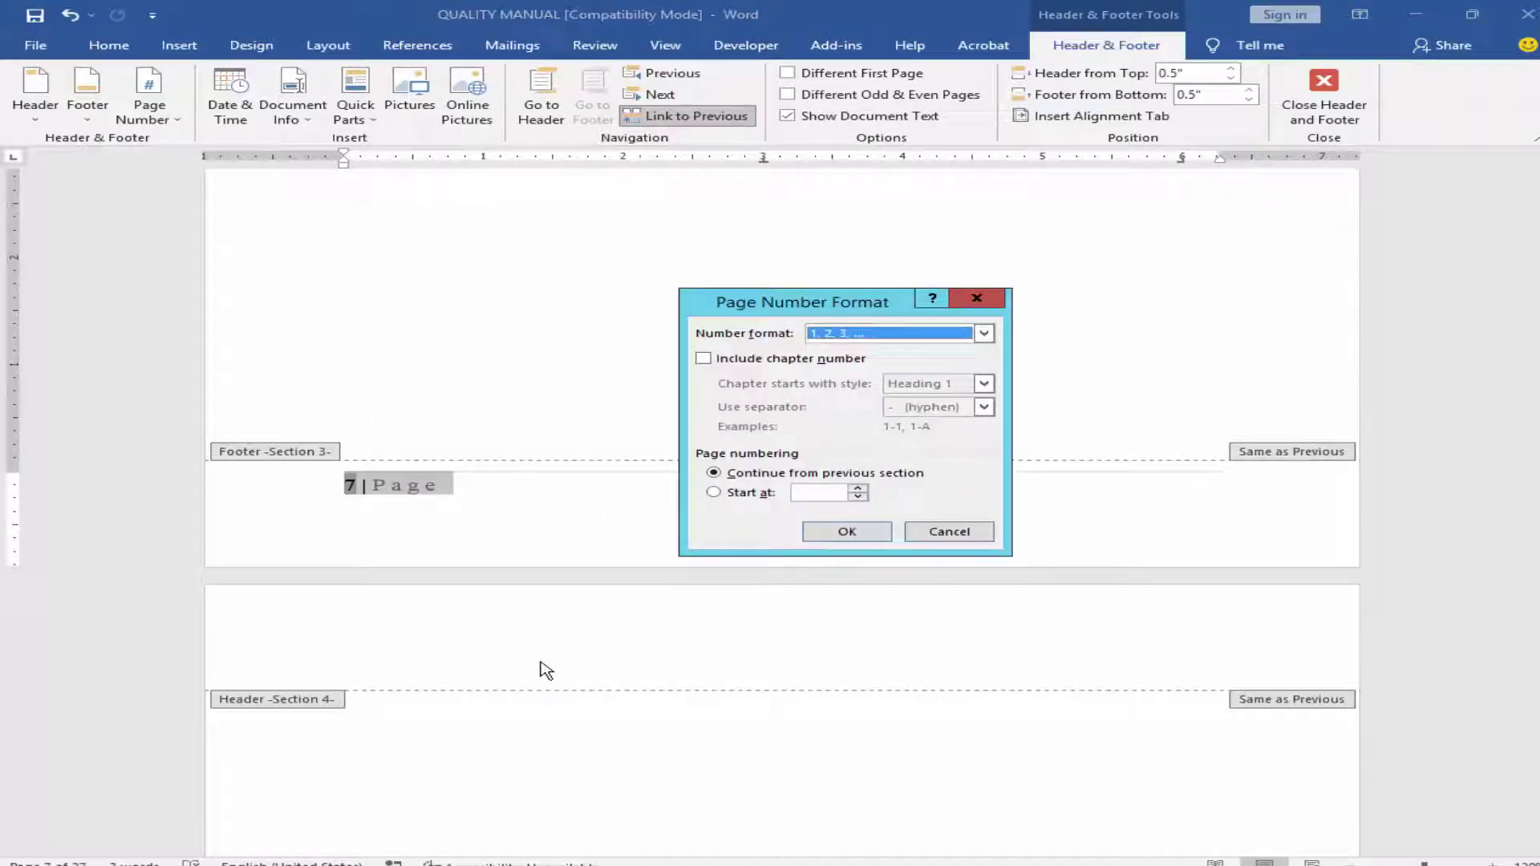
left_click(873, 336)
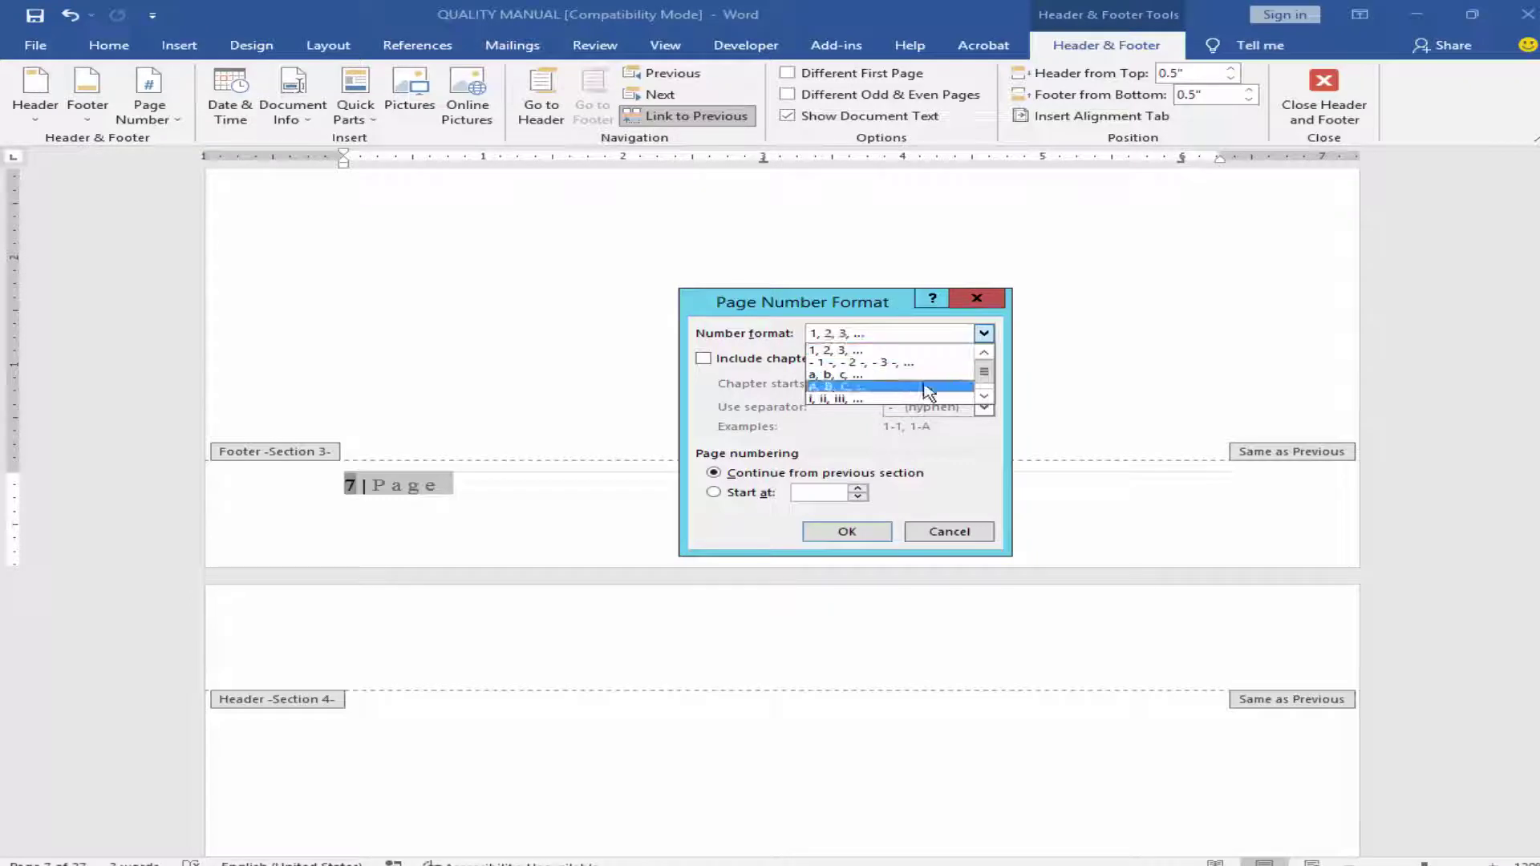
left_click(839, 387)
left_click(832, 546)
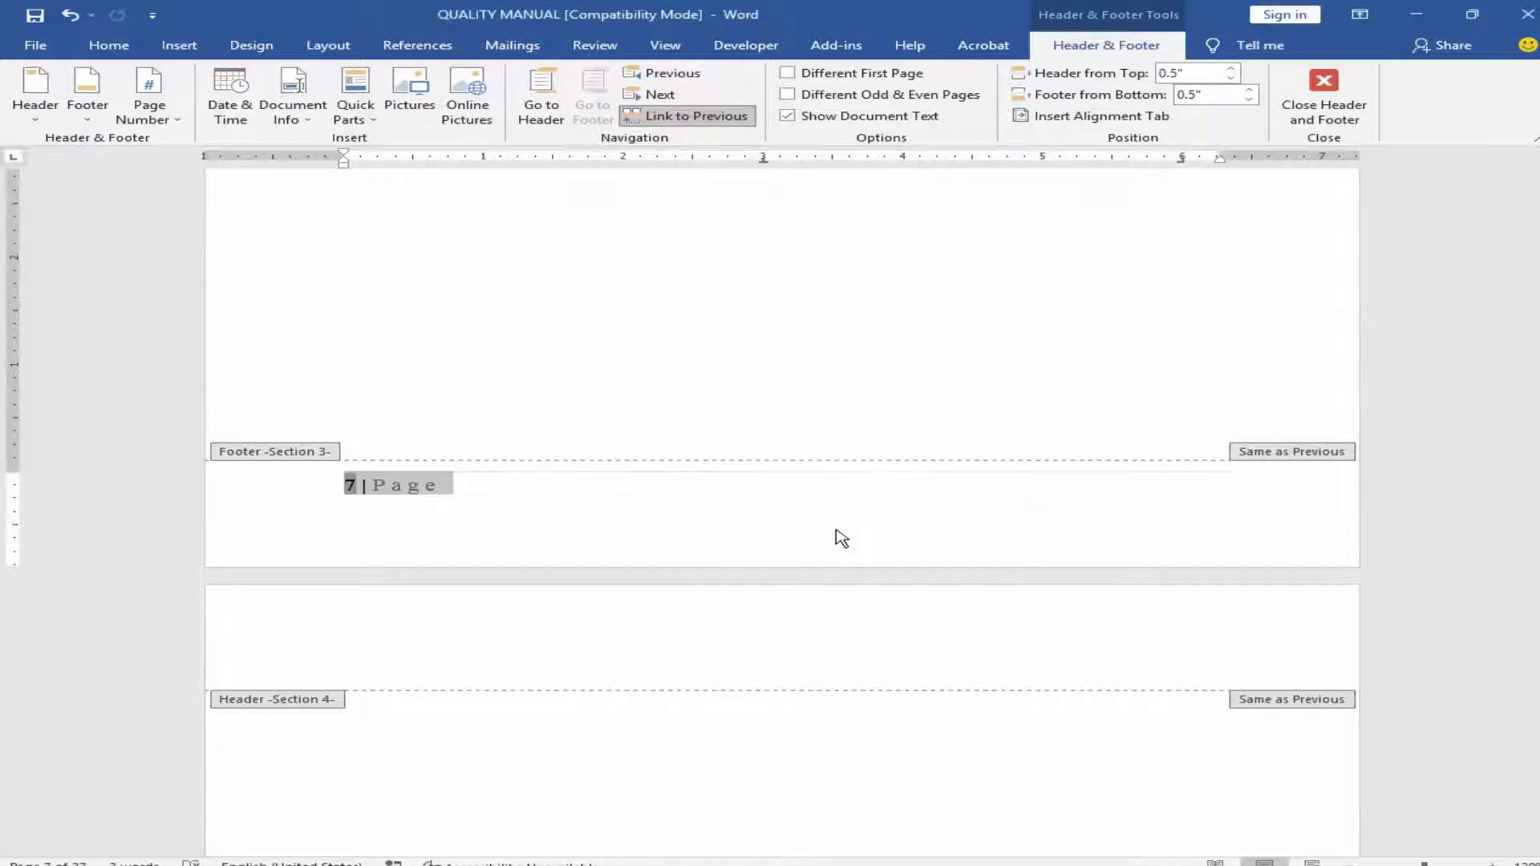